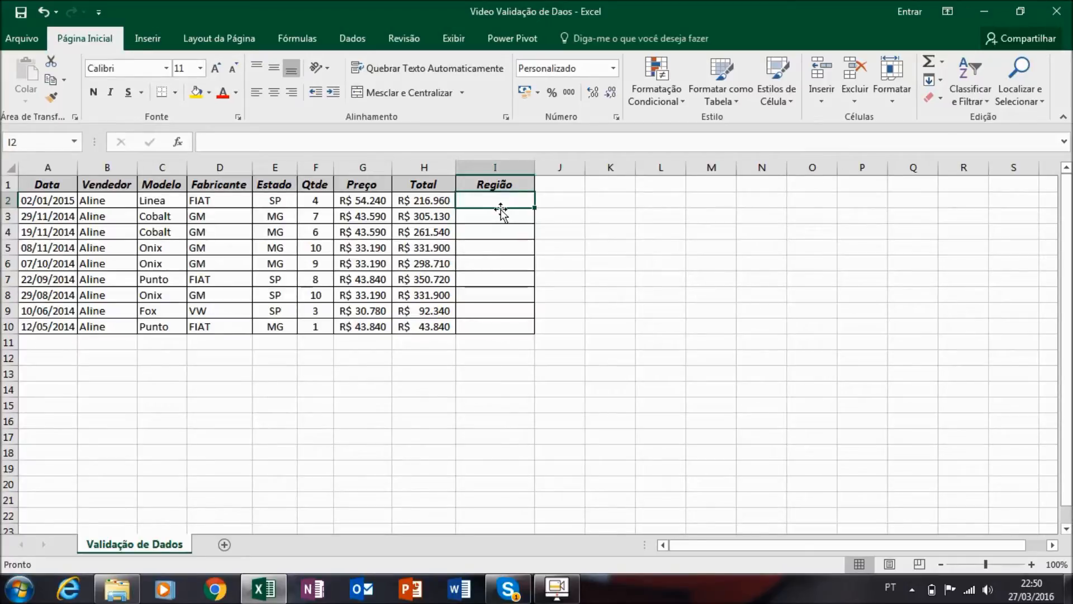
Step: Restrict cells I2:I10 of the Região column to a validation list with the source Sul;Sudeste;Centro Oeste;Norte;Nordeste
drag(498, 203, 502, 324)
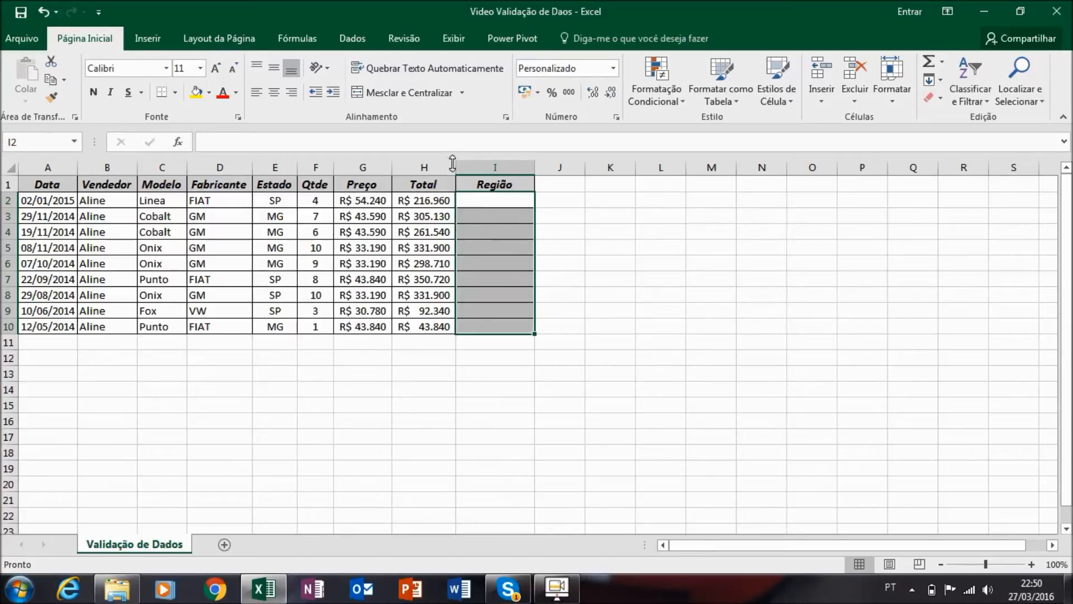
click(358, 39)
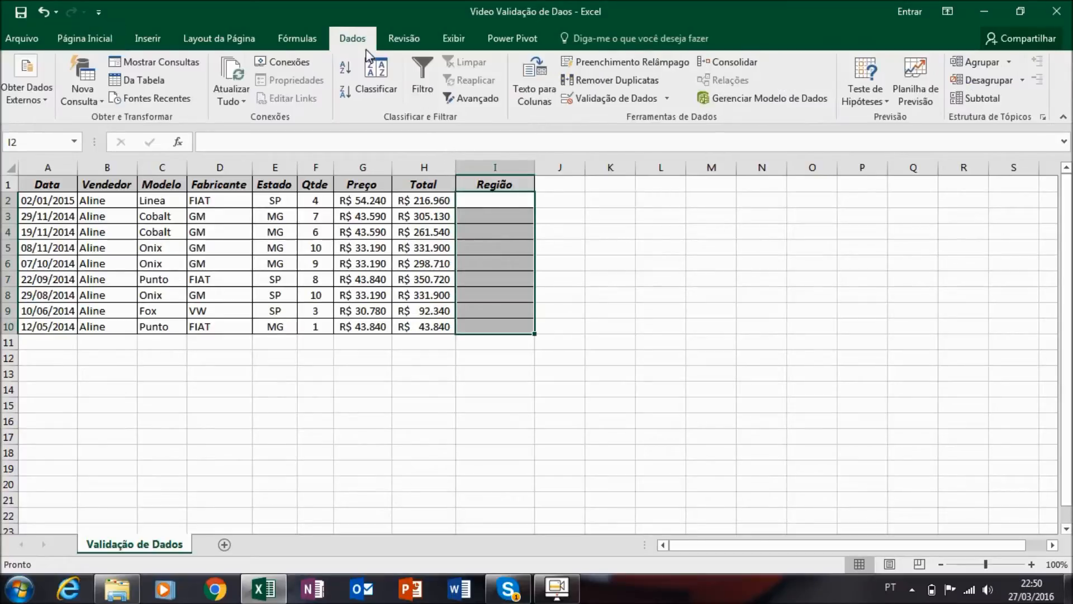
click(609, 103)
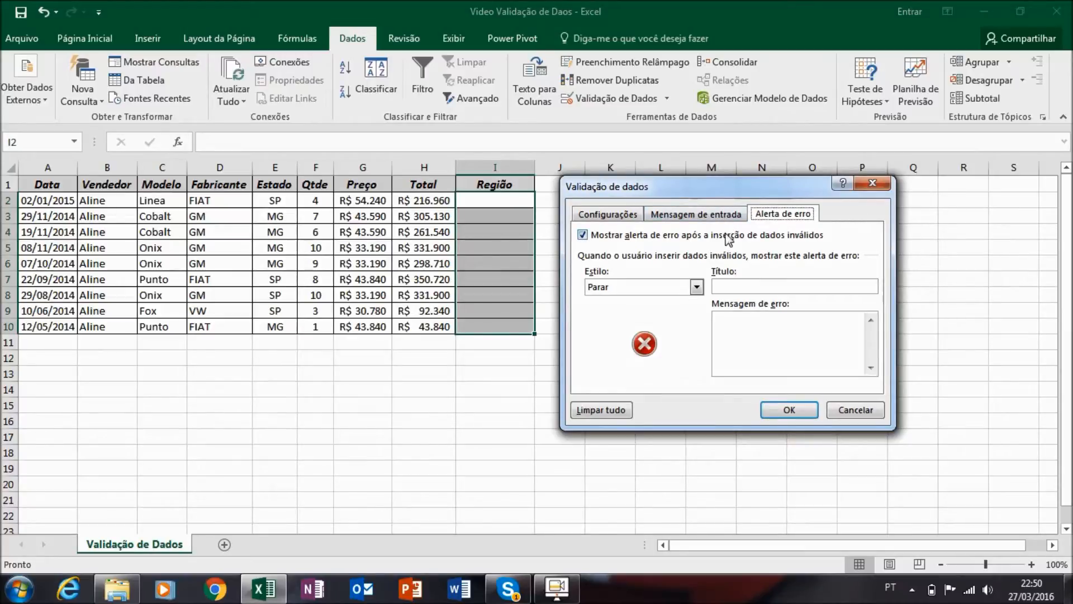
click(609, 215)
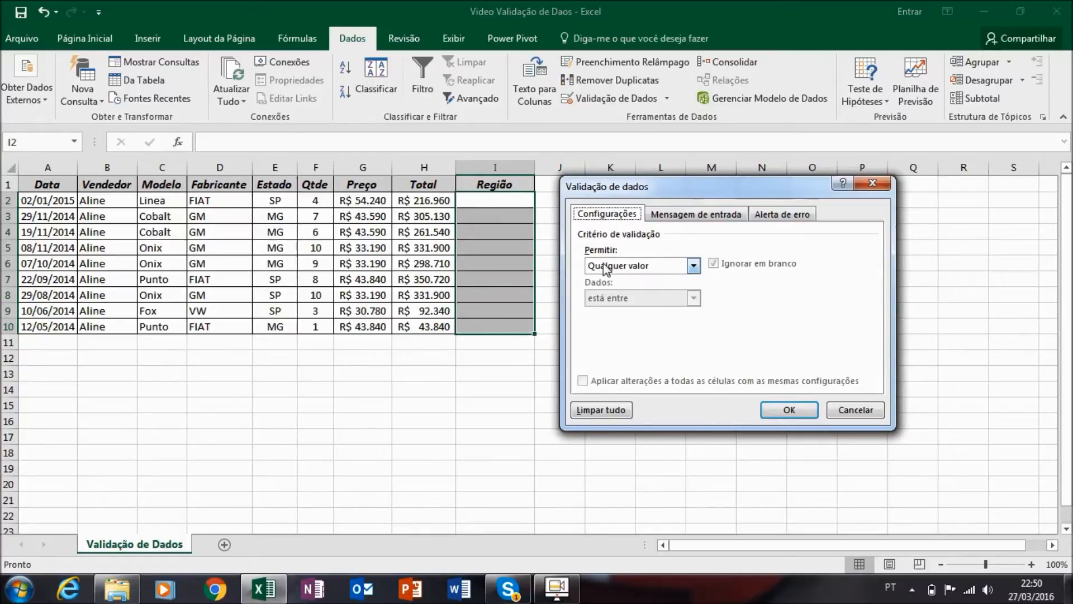
click(693, 266)
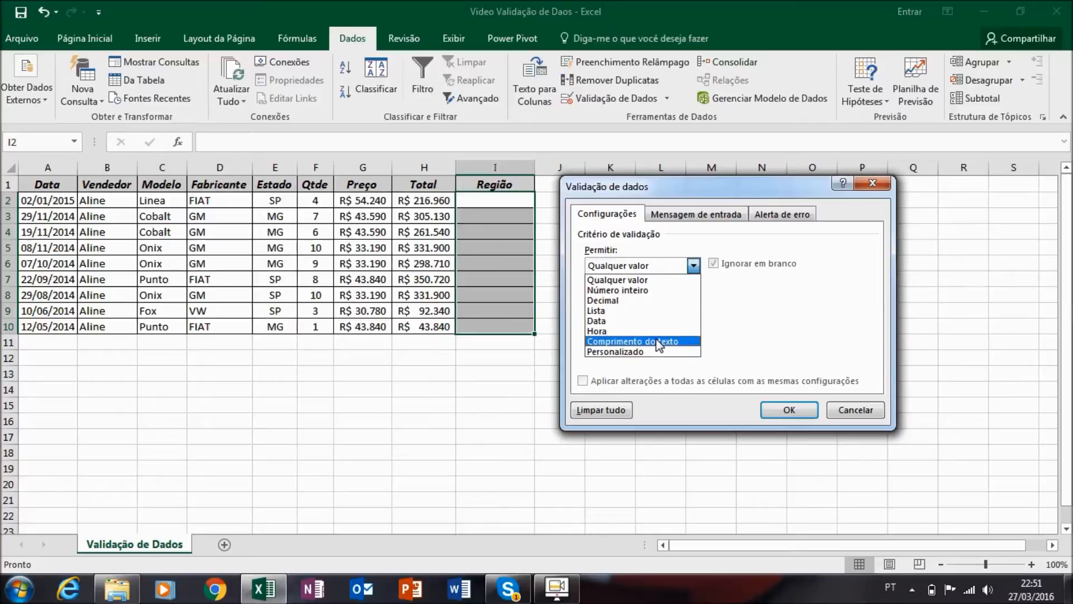
click(649, 311)
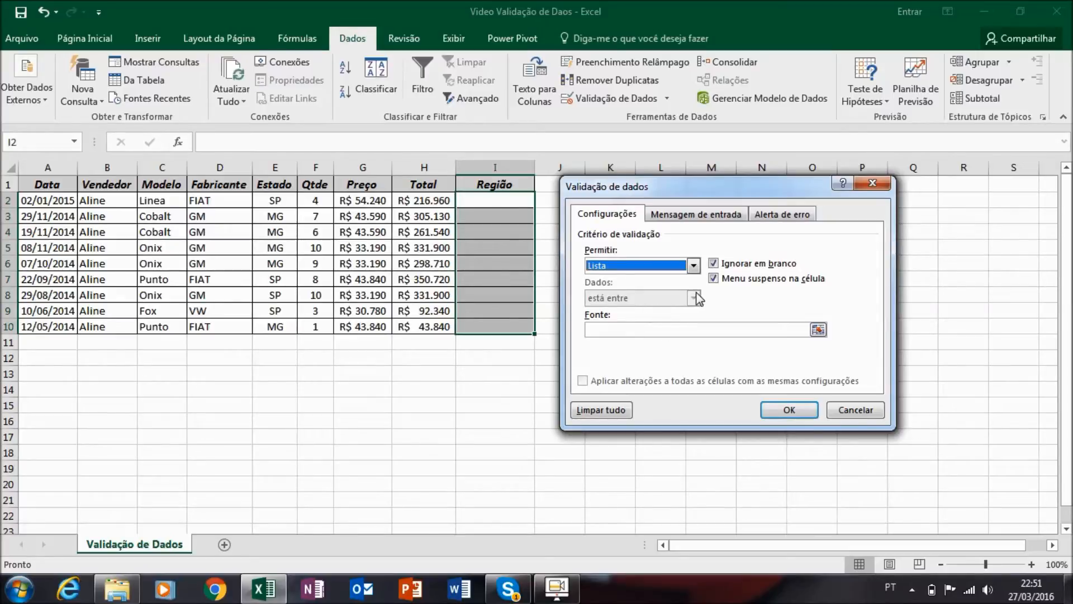
click(642, 330)
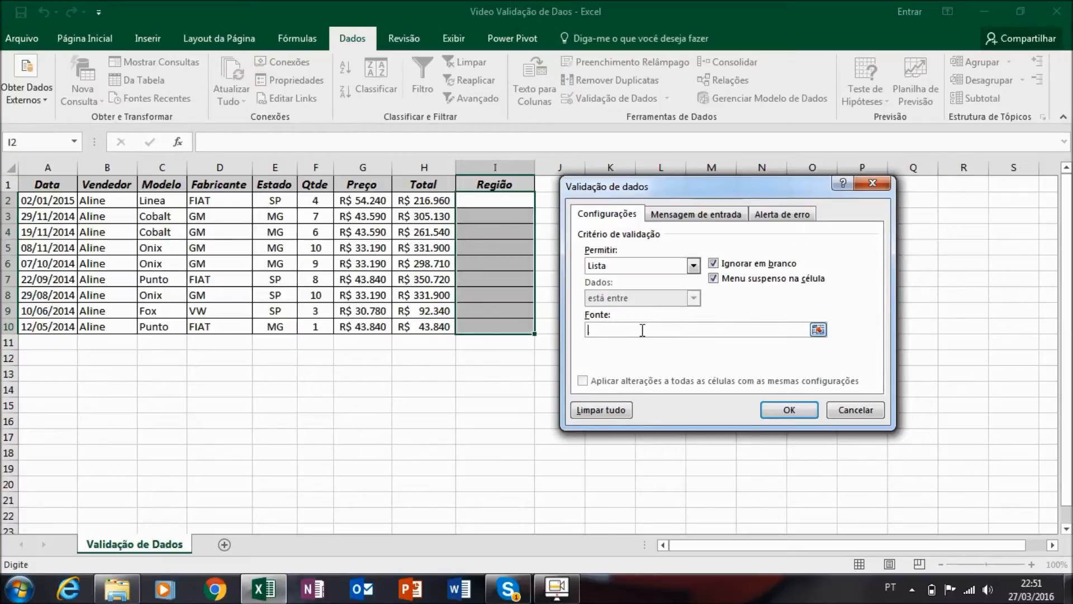
text(Sul;Sudeste;Centro Oest)
text(Norte)
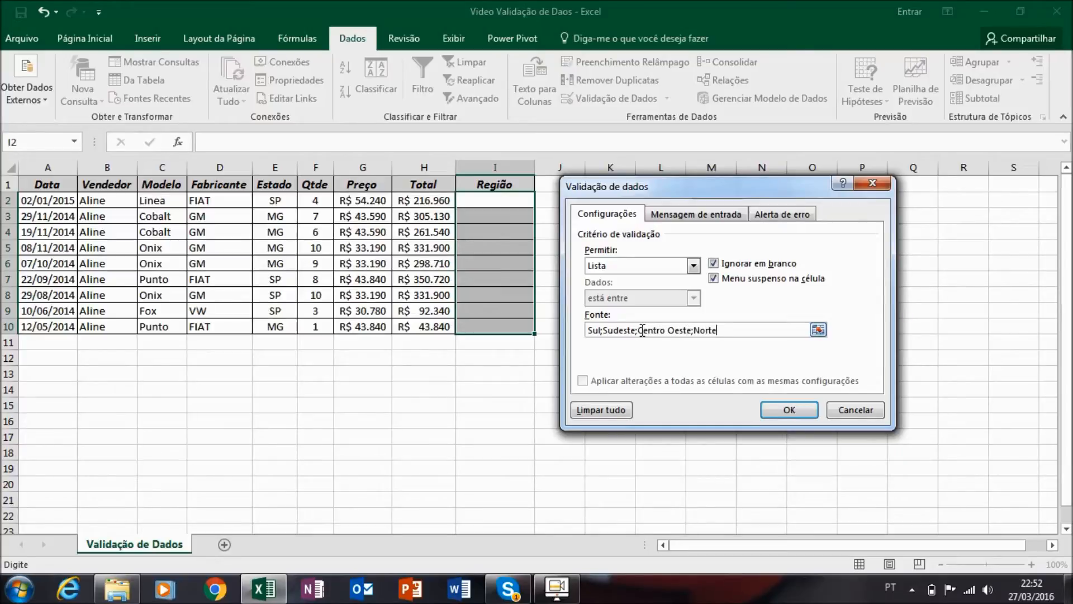
text(;Nordeste)
click(789, 413)
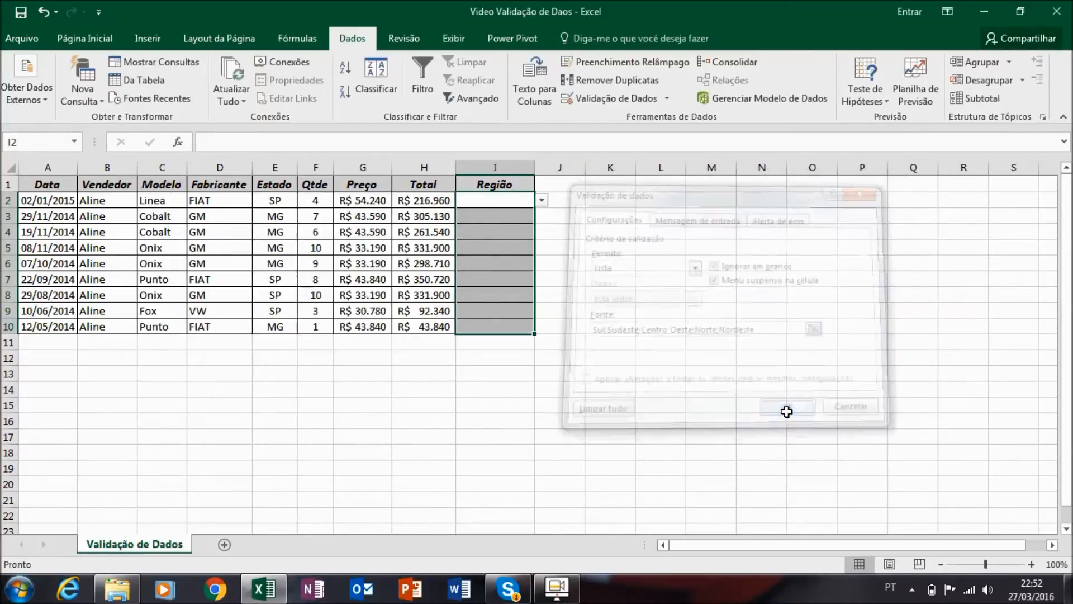
Step: Choose Sul from the validation list in cell I2
click(494, 200)
click(542, 201)
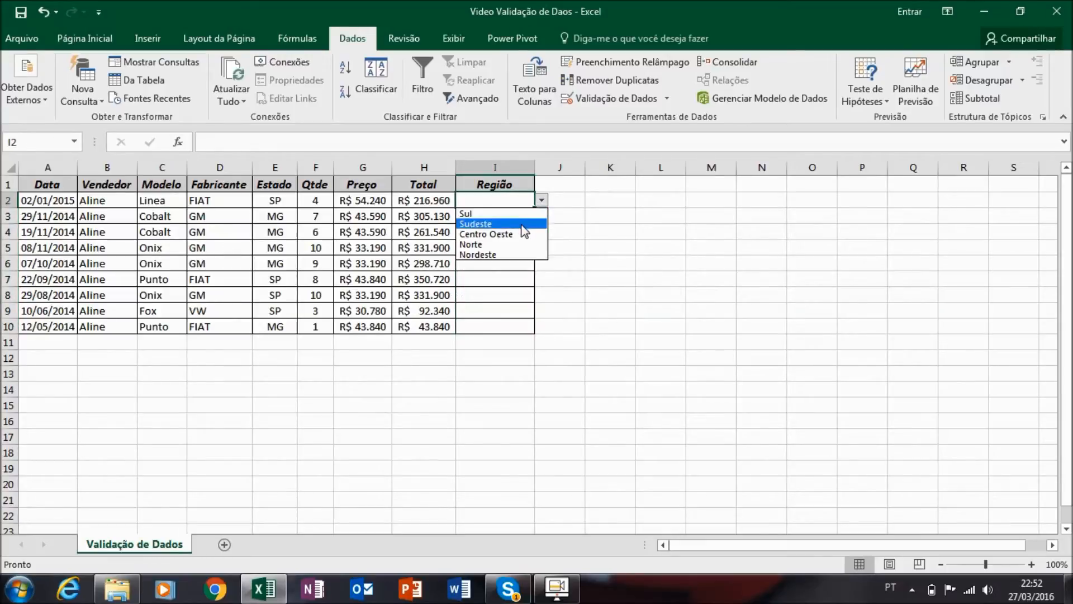
click(480, 213)
drag(496, 200, 499, 322)
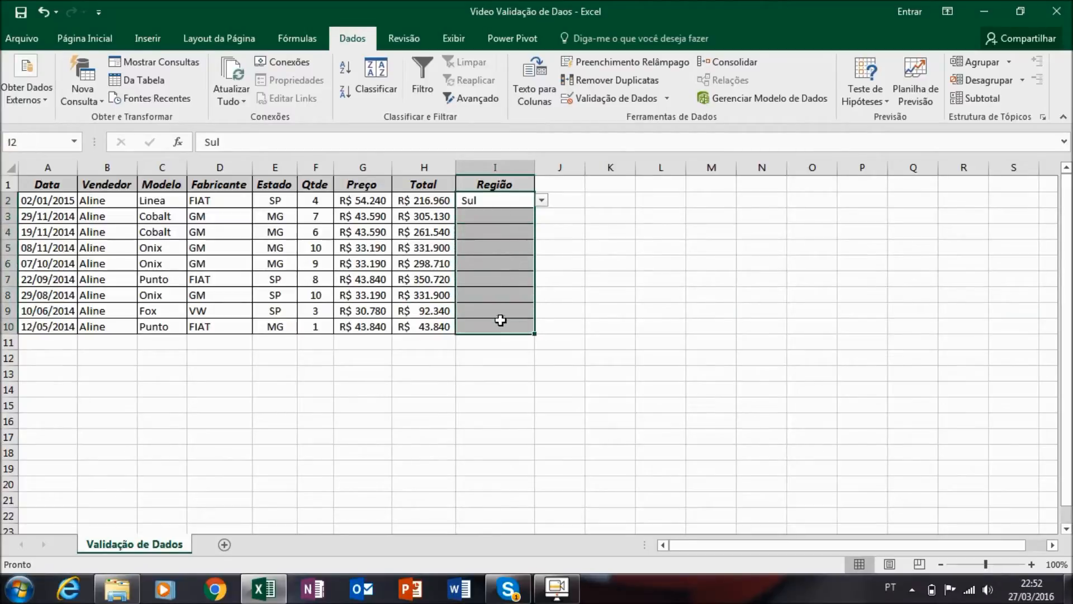
click(503, 200)
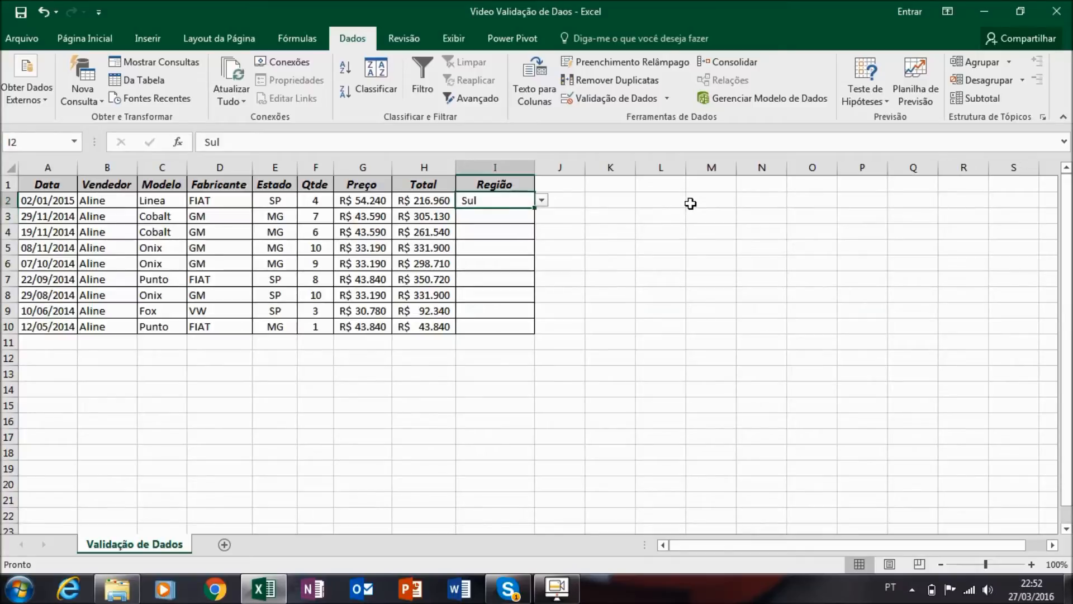
Step: Enter the heading Regiões in M1 with Norte and Nordeste below it in M2:M3
click(732, 184)
text(Reg)
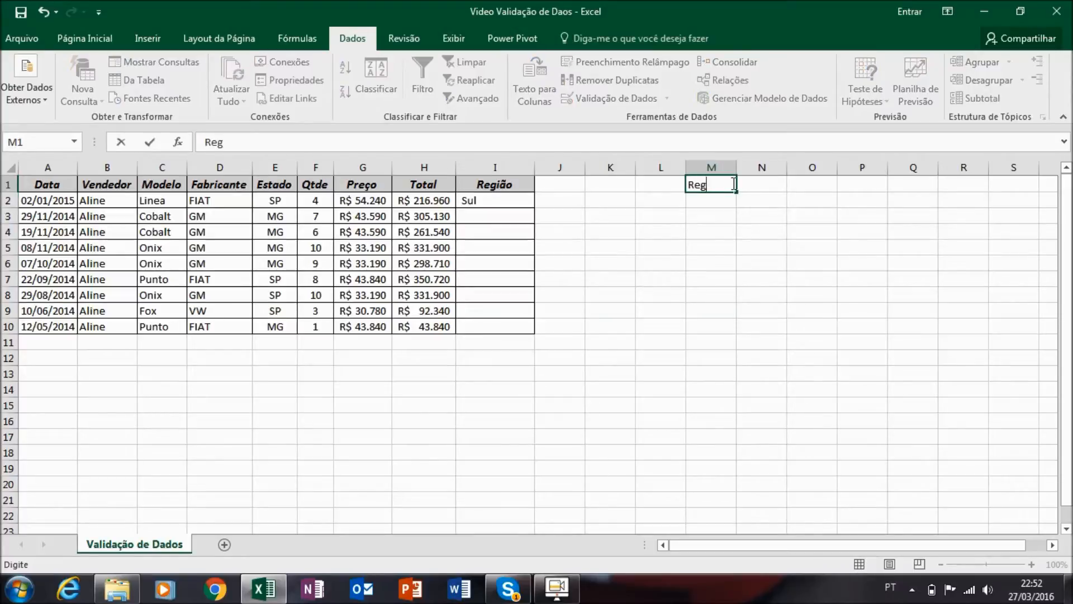
text(iões)
key(Return)
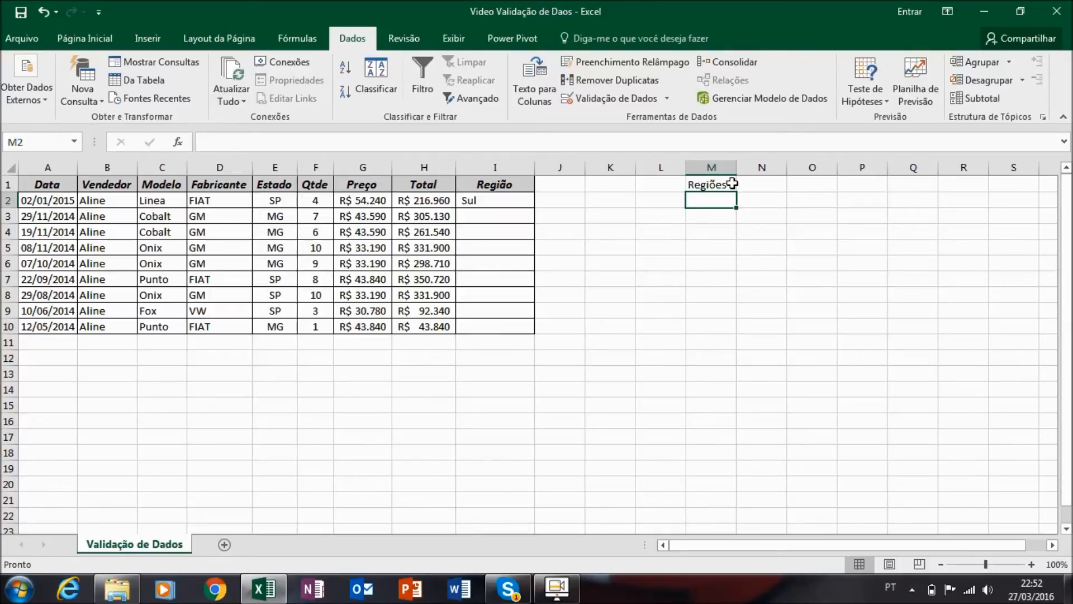
text(Norte)
key(Return)
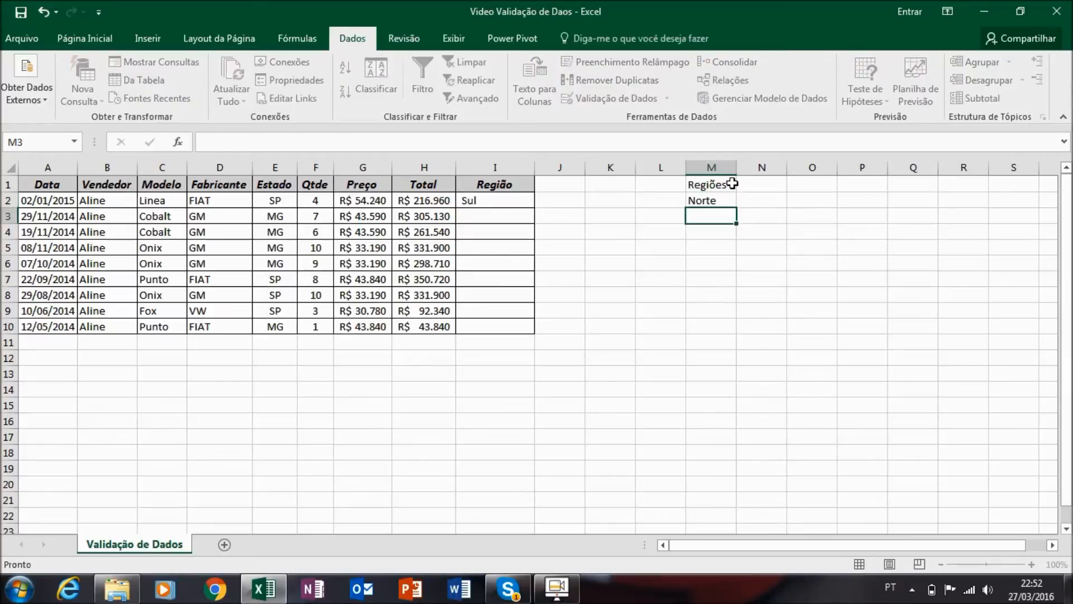
text(Sul)
key(BackSpace)
key(BackSpace)
key(BackSpace)
text(Nor)
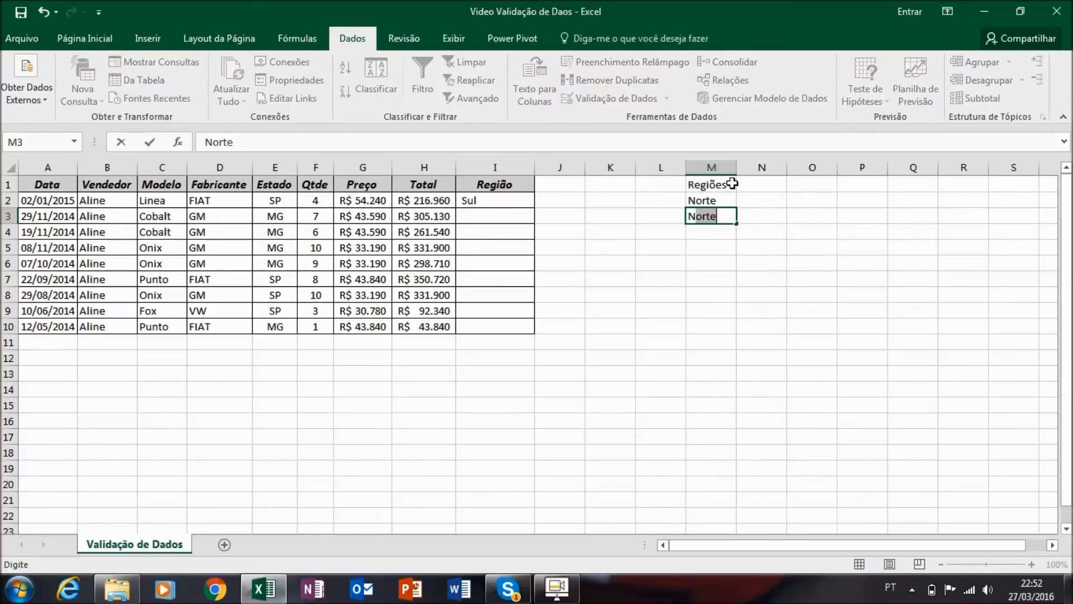
text(deste)
key(Return)
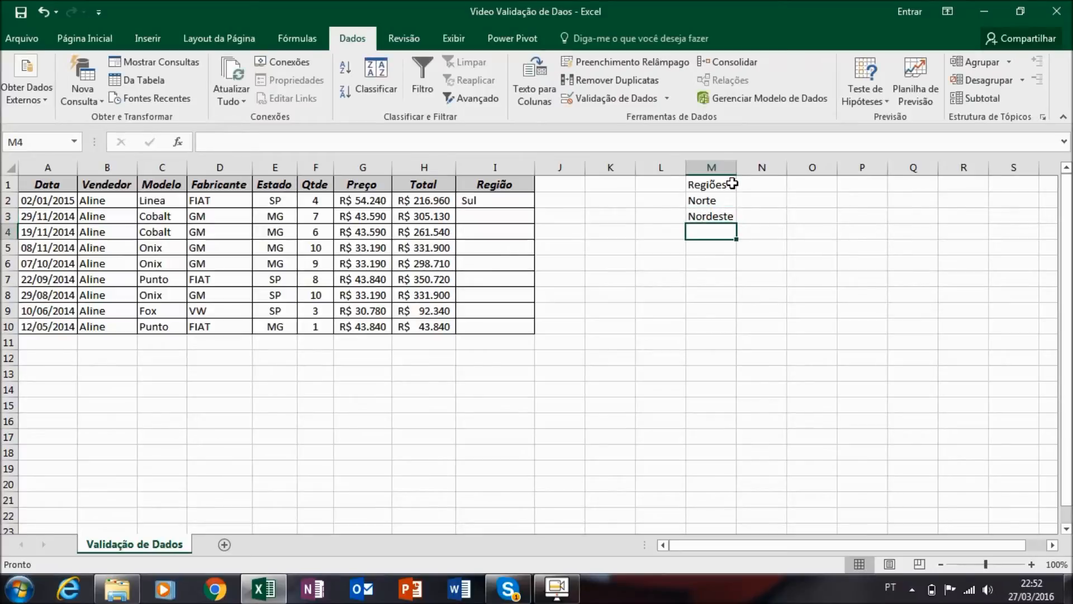
Step: Add Centro Oeste, Sudeste and Sul in M4:M6 and fit column M's width to its contents
text(Centro )
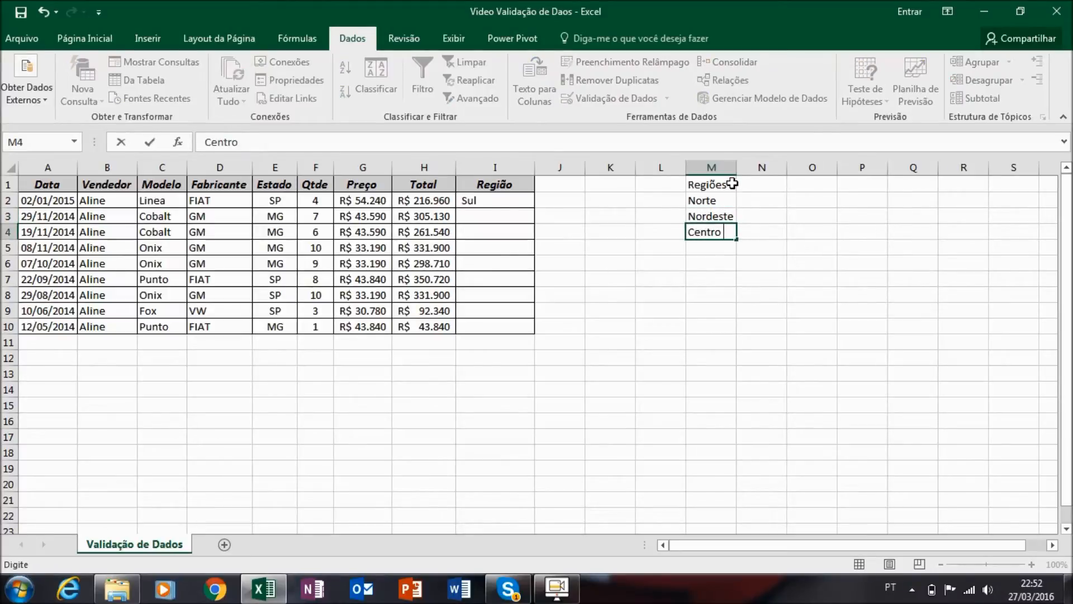
text(Oeste)
key(Return)
text(Sud)
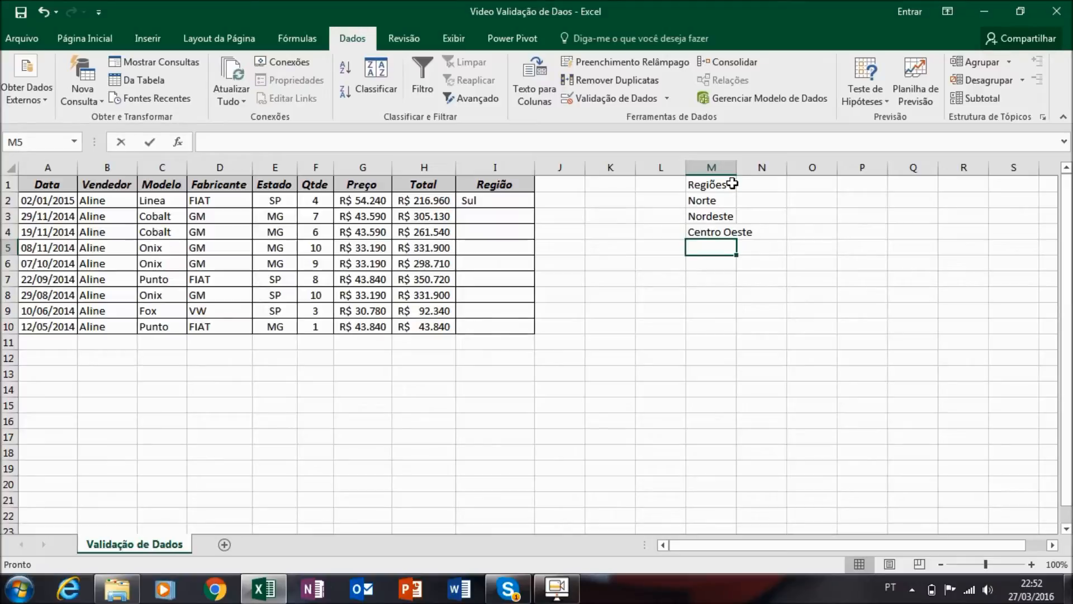
text(este)
key(Return)
text(Sul)
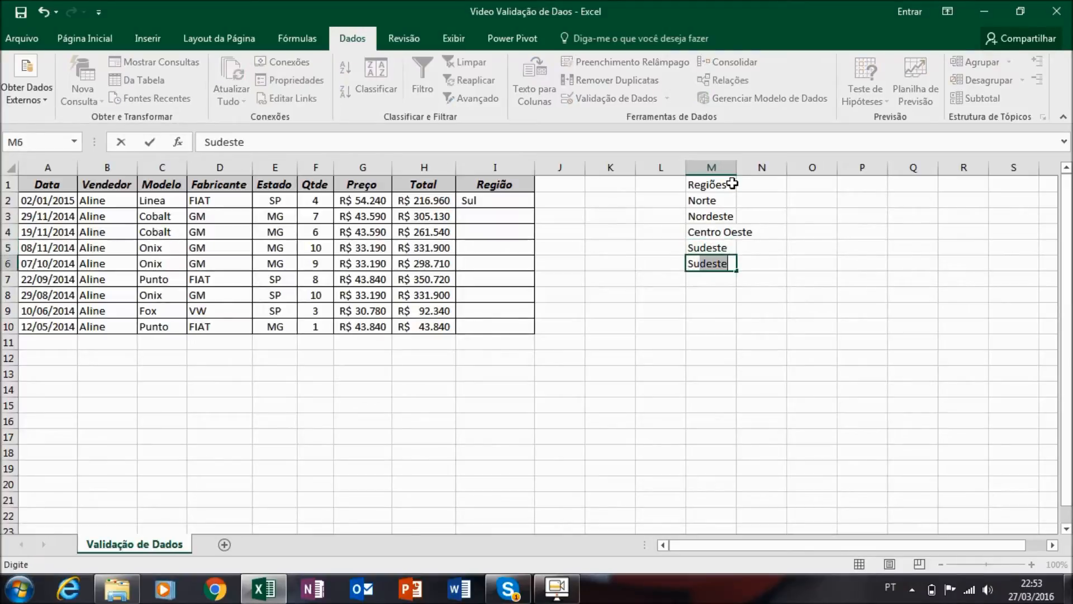
key(Return)
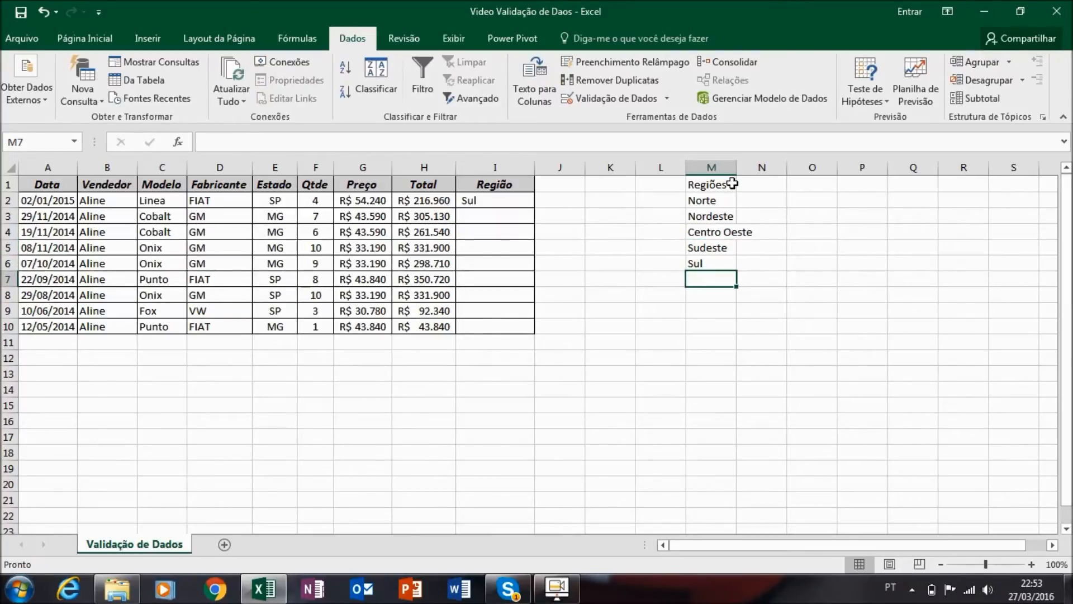
double_click(737, 168)
Step: Replace the validation list source for I2:I10 with the cell range =$M$2:$M$6 and check the options offered in I2
drag(495, 202, 484, 324)
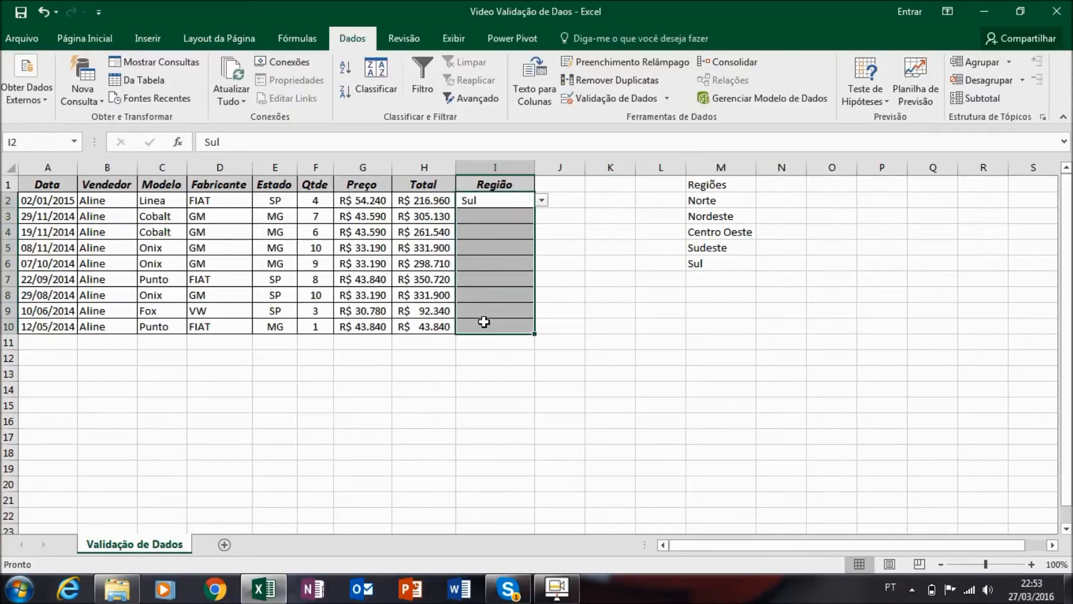
click(612, 94)
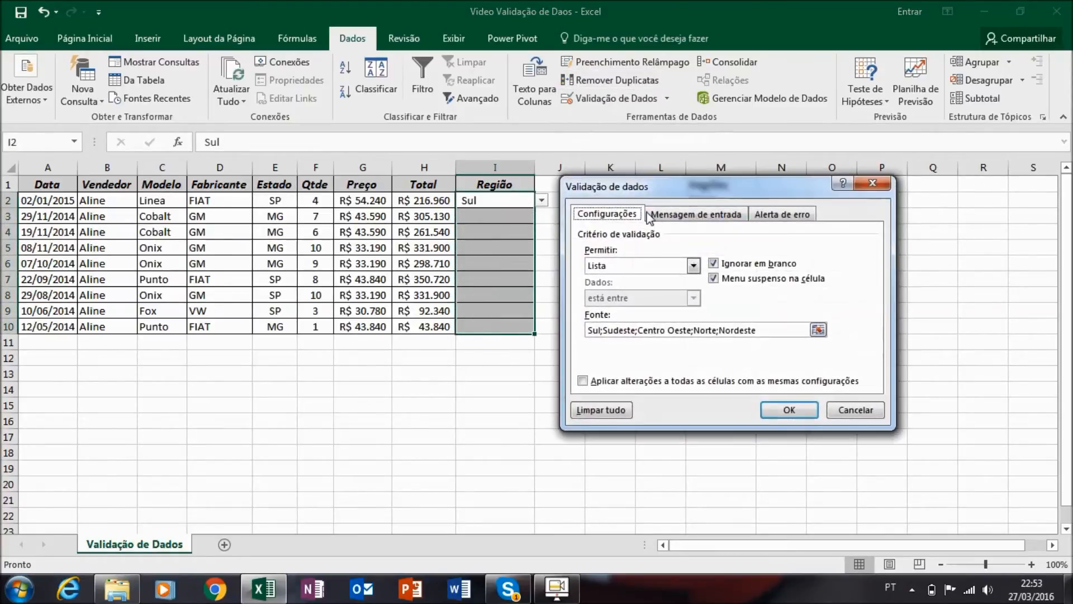
click(762, 331)
drag(762, 330, 588, 330)
drag(648, 185, 379, 230)
text(=)
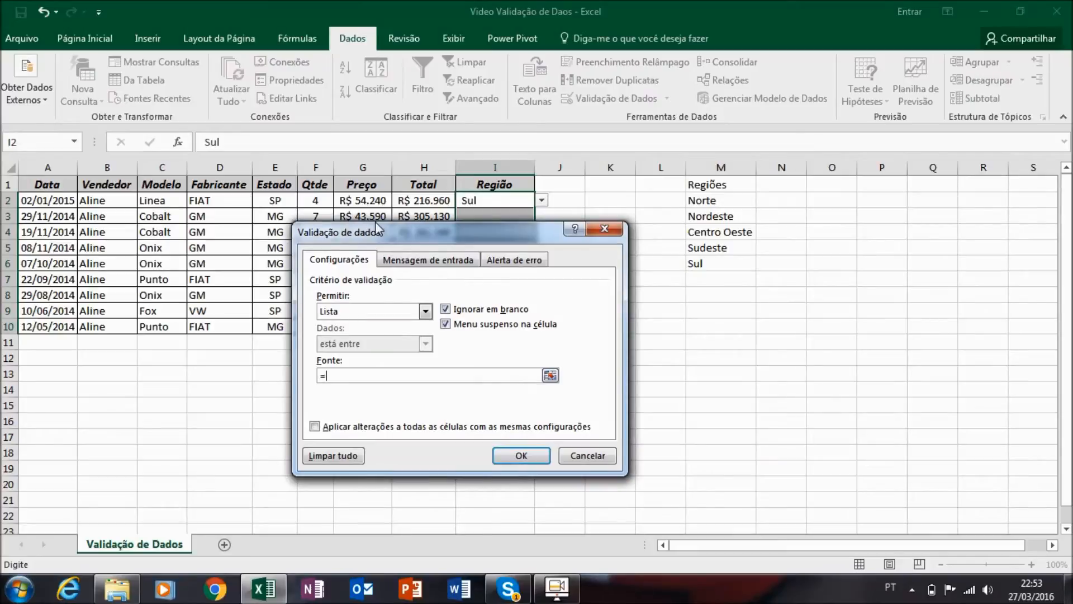
drag(720, 201, 718, 260)
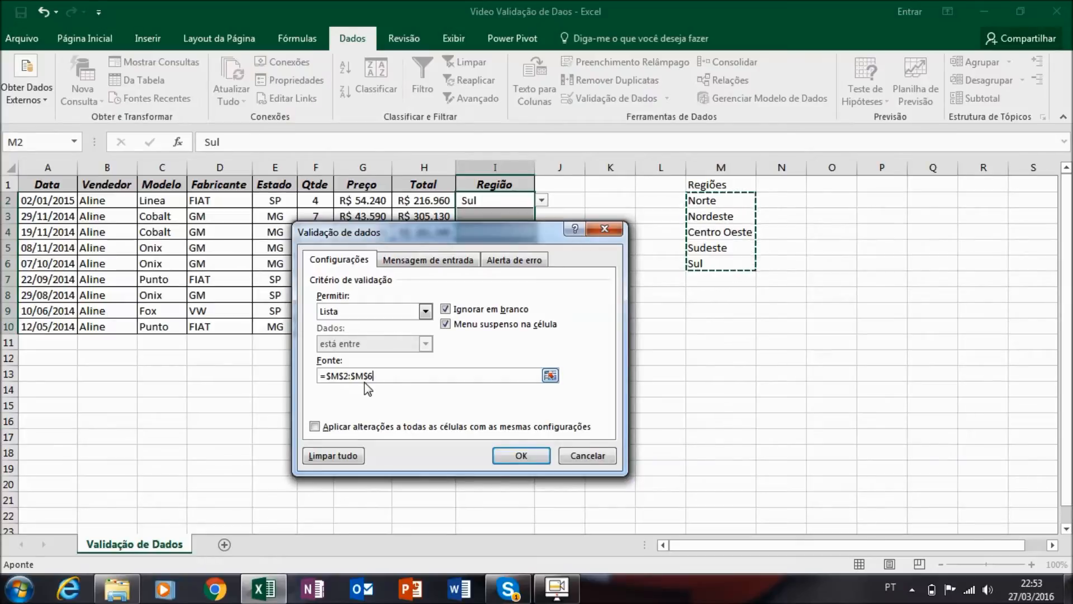
click(509, 455)
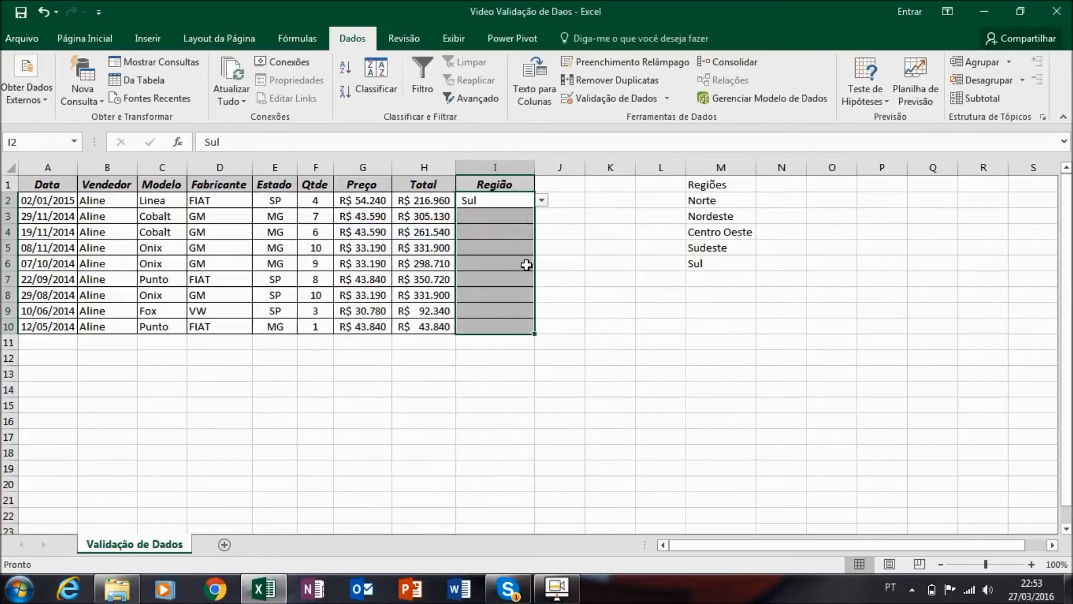
click(541, 200)
click(498, 204)
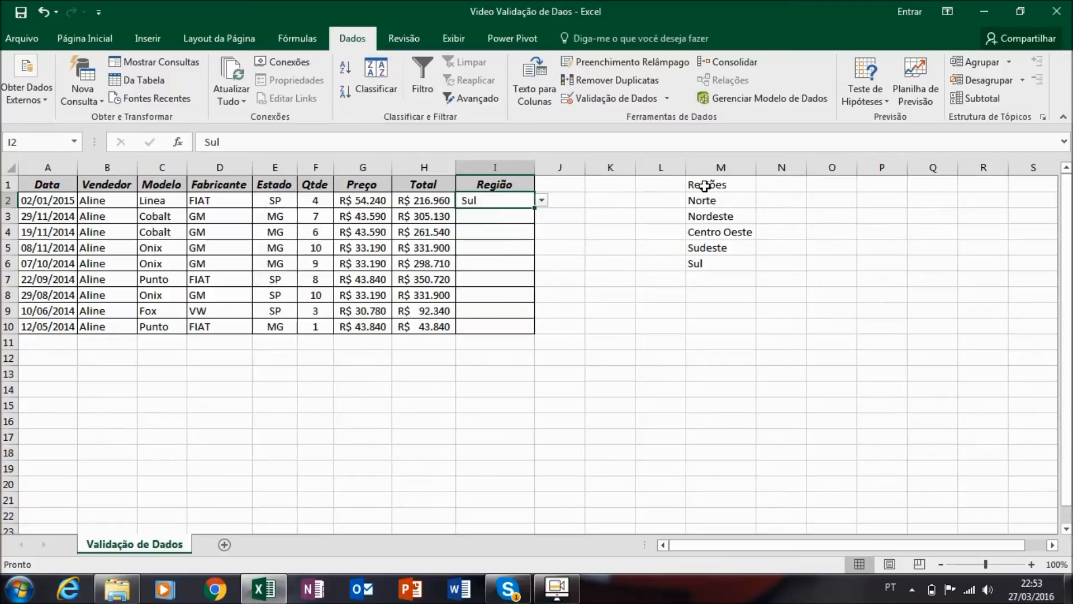
drag(704, 203, 704, 268)
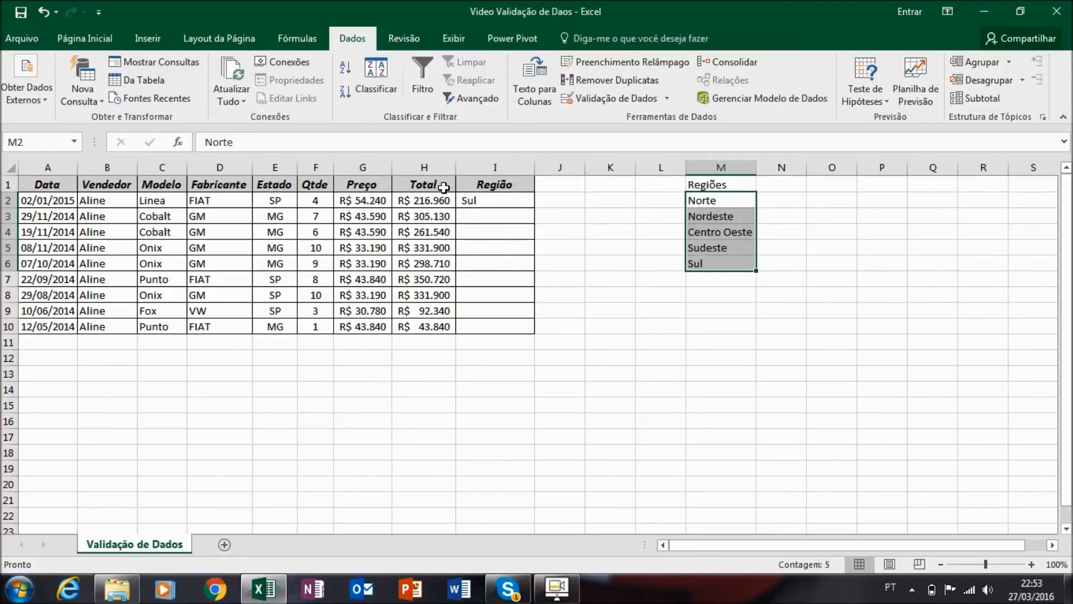
click(487, 200)
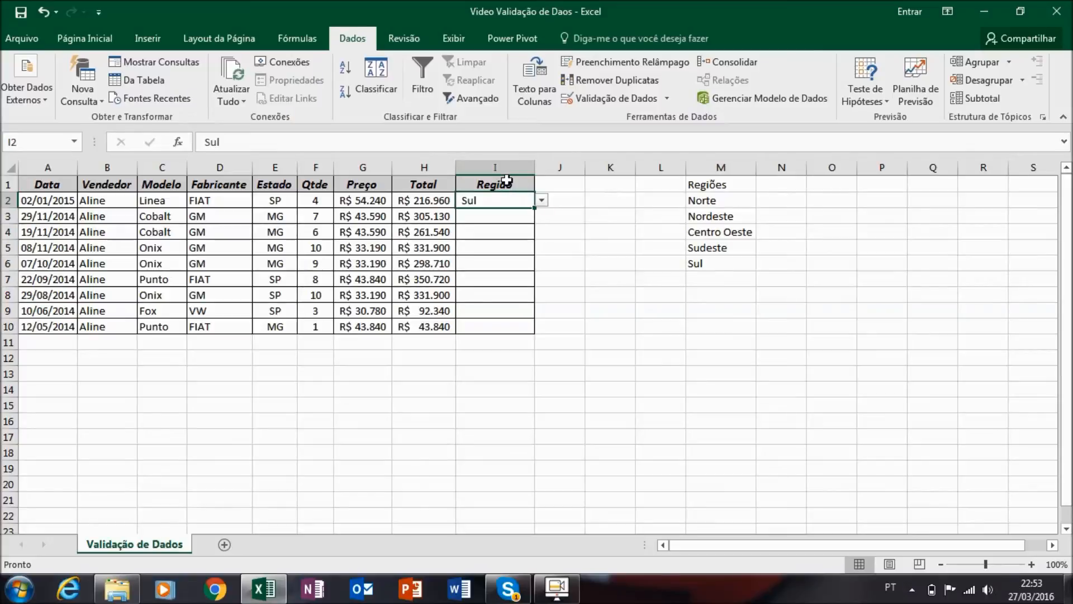
Step: Choose Nordeste for I3, Centro Oeste for I4 and Sul for I5 from their validation lists
click(481, 214)
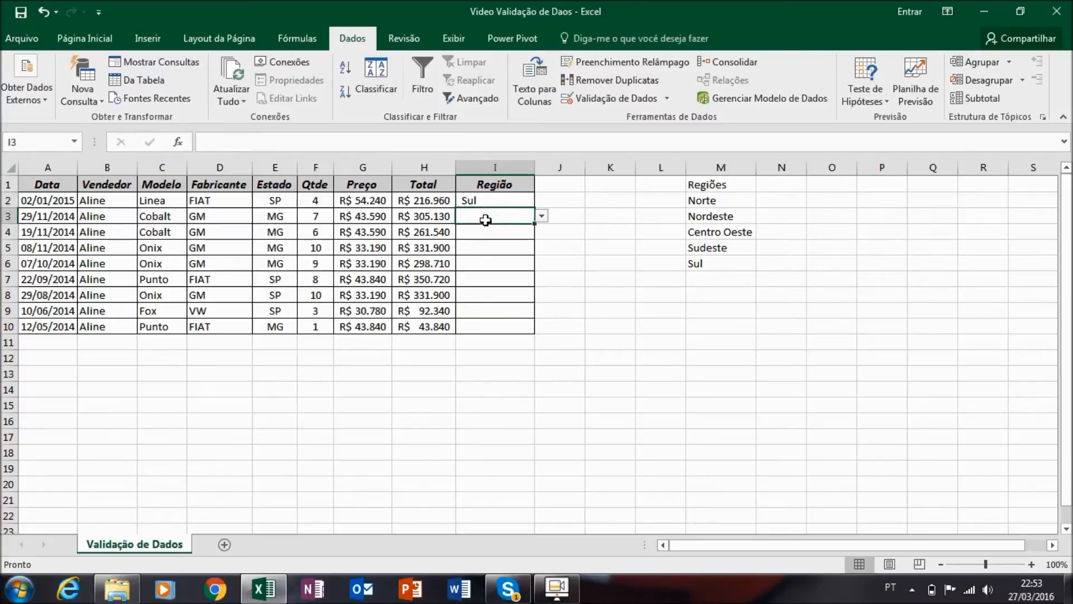
click(541, 216)
click(525, 242)
click(511, 232)
click(542, 231)
click(503, 266)
click(486, 249)
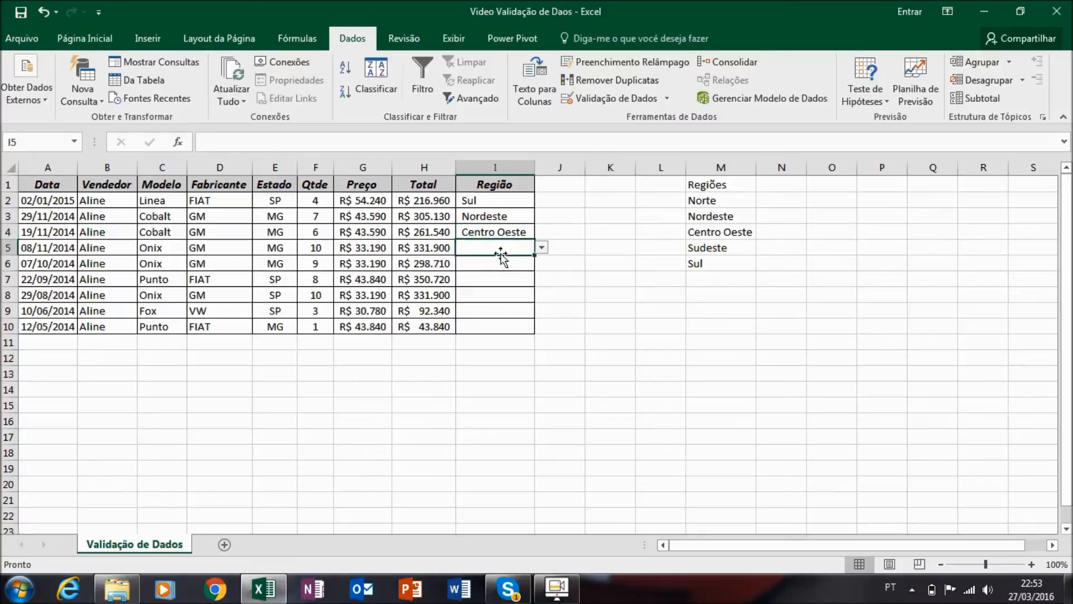
click(541, 247)
click(503, 302)
Step: Choose Norte for I6, Nordeste for I7 and Sudeste for I8 from their validation lists
click(492, 263)
click(541, 263)
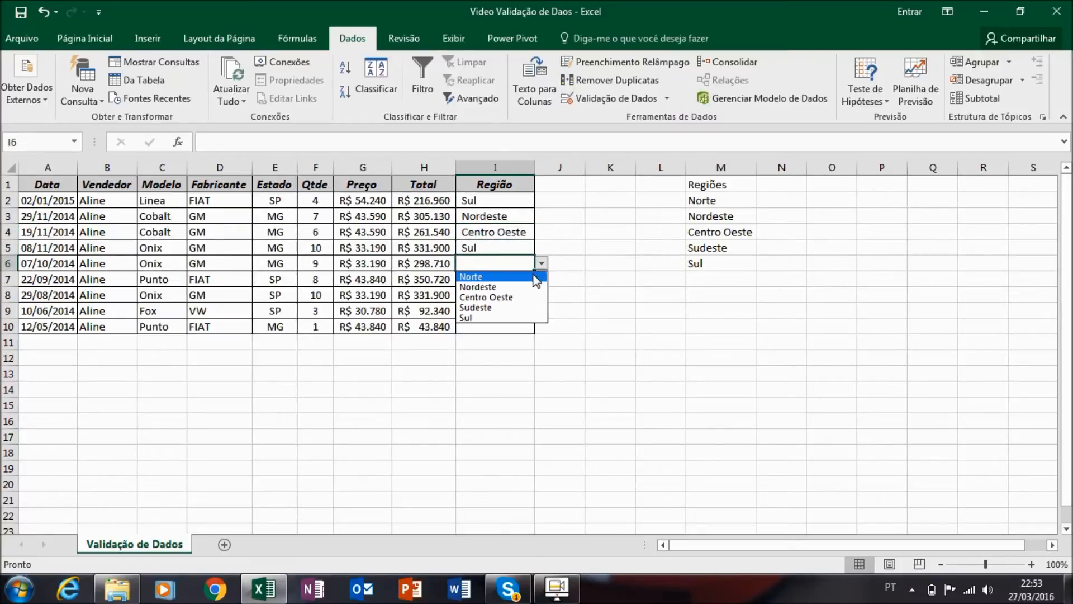
click(492, 277)
click(520, 279)
click(542, 279)
click(518, 302)
click(518, 294)
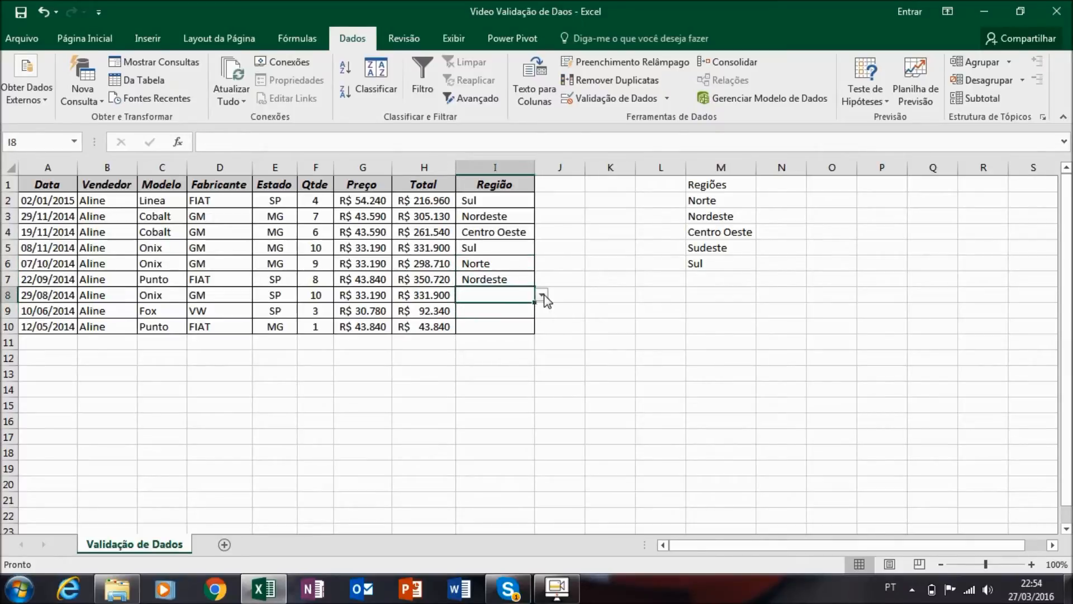
click(542, 294)
click(504, 339)
Step: Fill the last two Região cells from their validation lists with Nordeste in I9 and Centro Oeste in I10
click(503, 309)
click(542, 310)
click(520, 332)
click(528, 329)
click(542, 326)
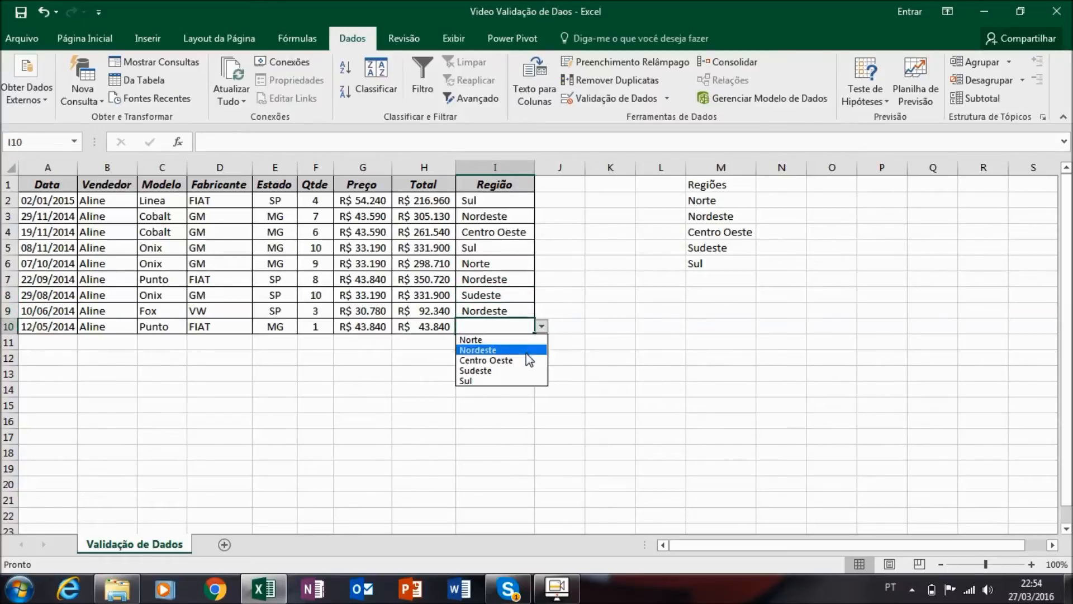
click(527, 360)
click(489, 202)
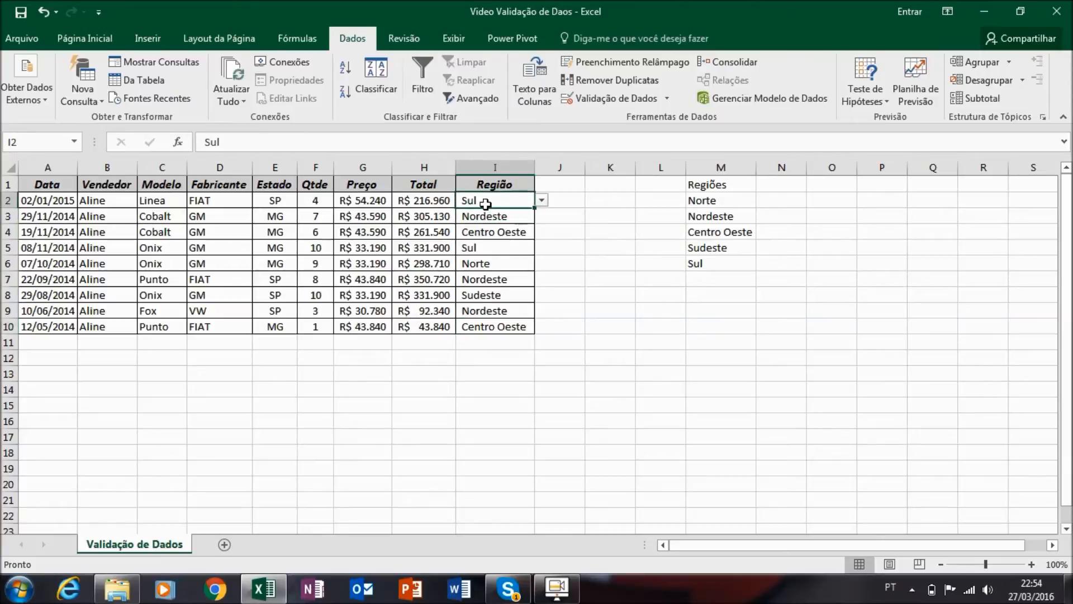
Step: Give the validation of I2:I10 an input message titled "Região" with the text "Escolha uma das regiões."
drag(490, 201, 498, 323)
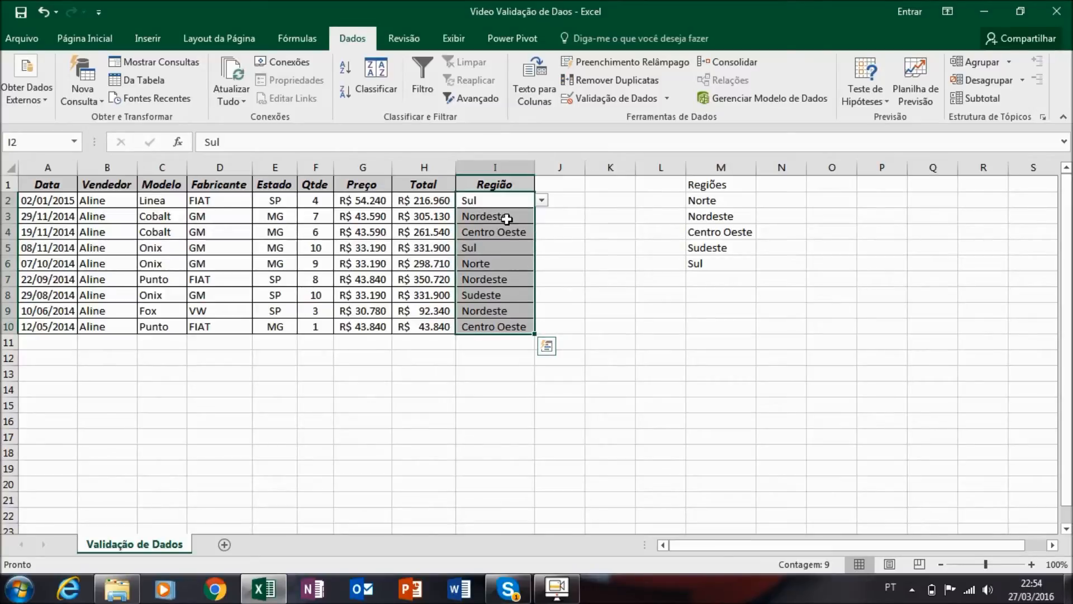
click(615, 104)
drag(507, 235, 826, 200)
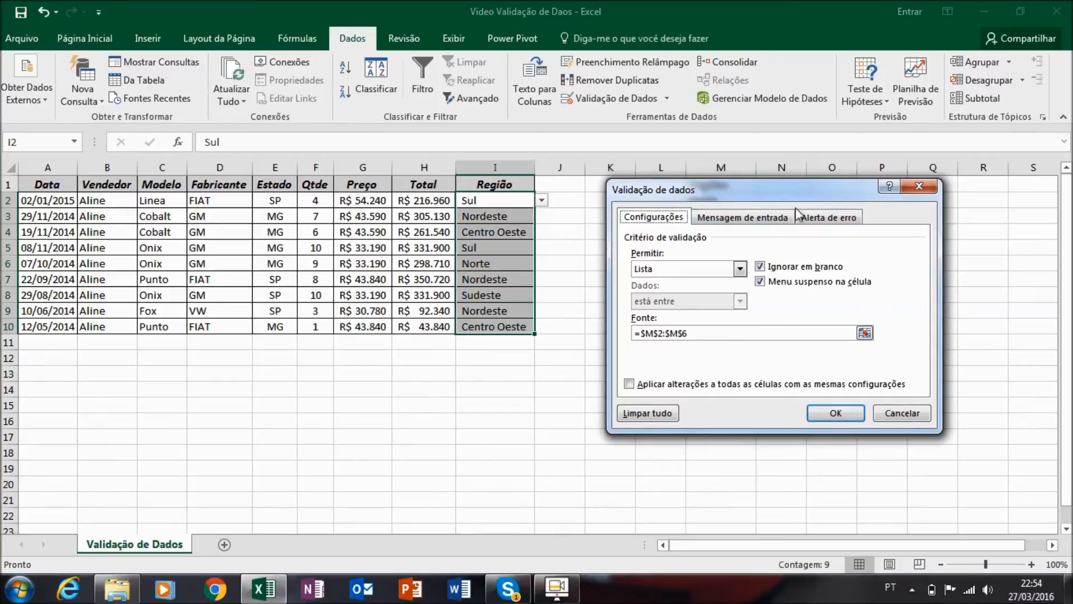
click(739, 223)
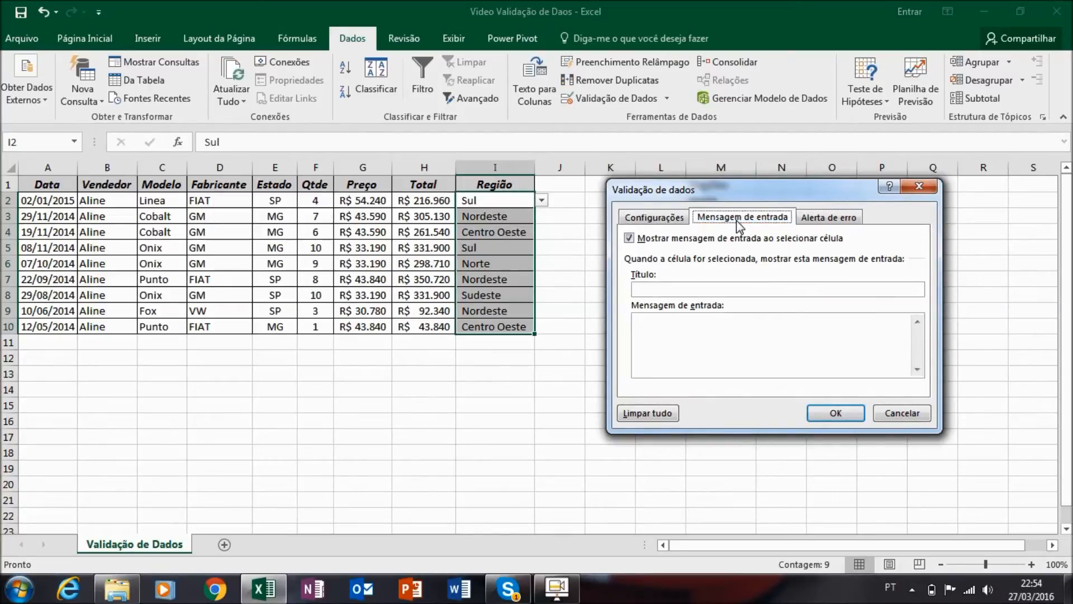
click(694, 288)
text(Regi)
text(ão)
text(Escol)
text(ha)
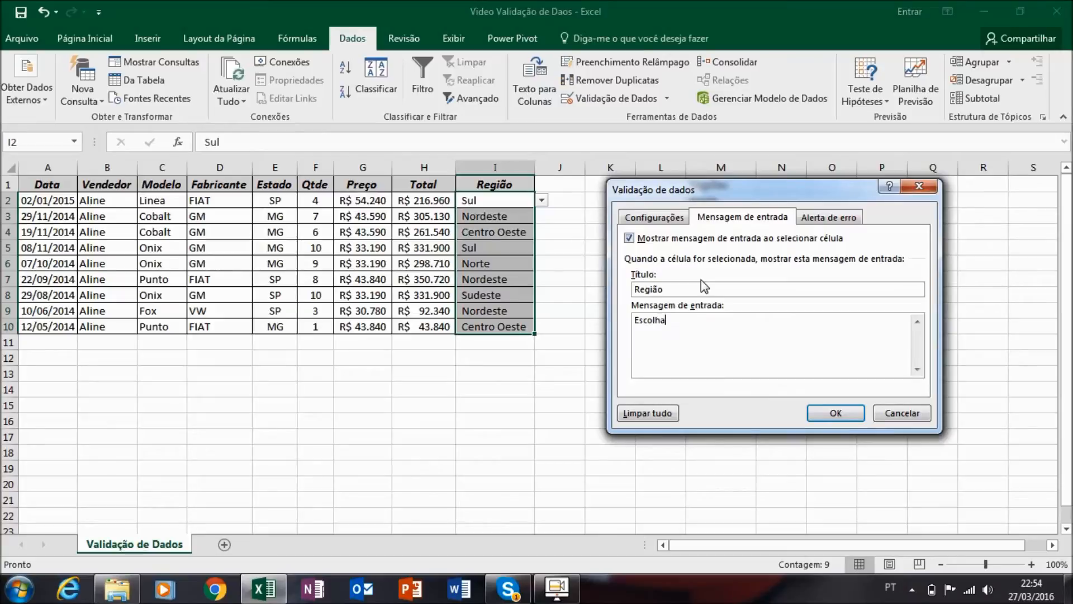
text( uma das regiões.)
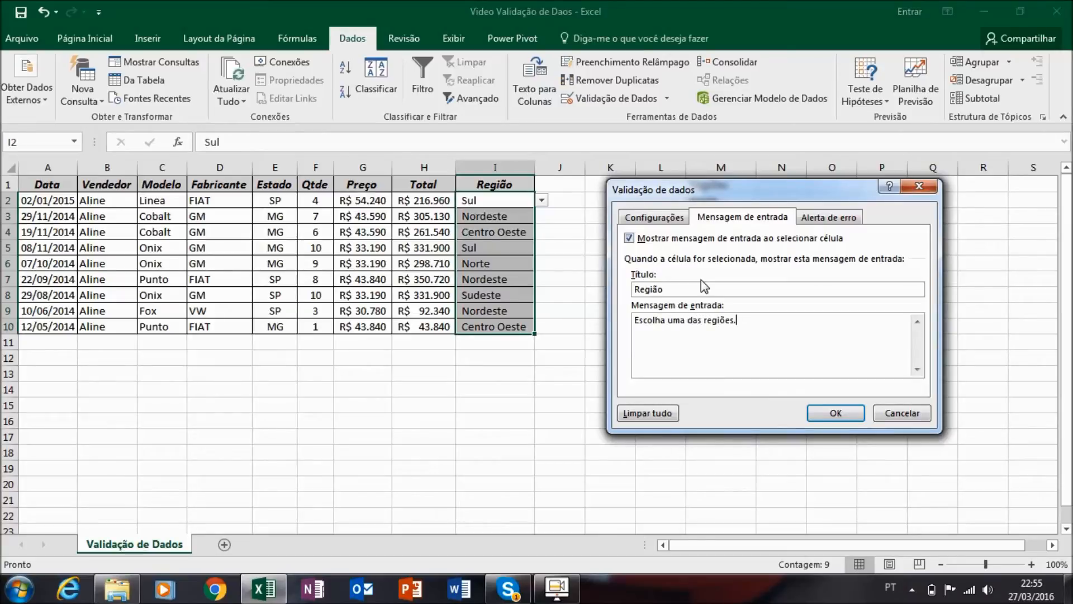
click(837, 412)
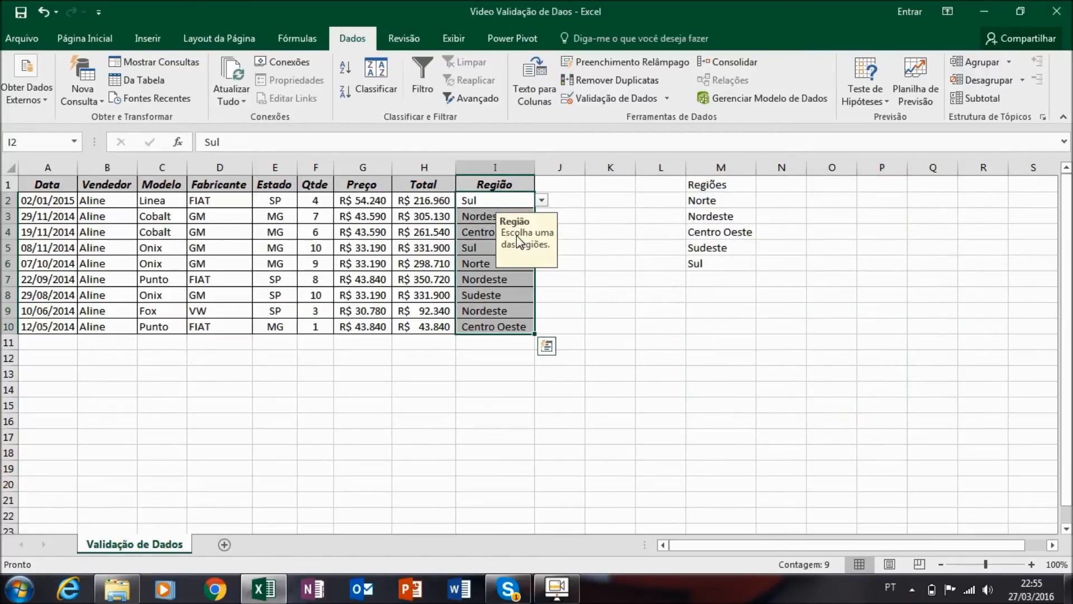
Step: Try to enter the unlisted region Sula in I2, then cancel the entry
click(485, 205)
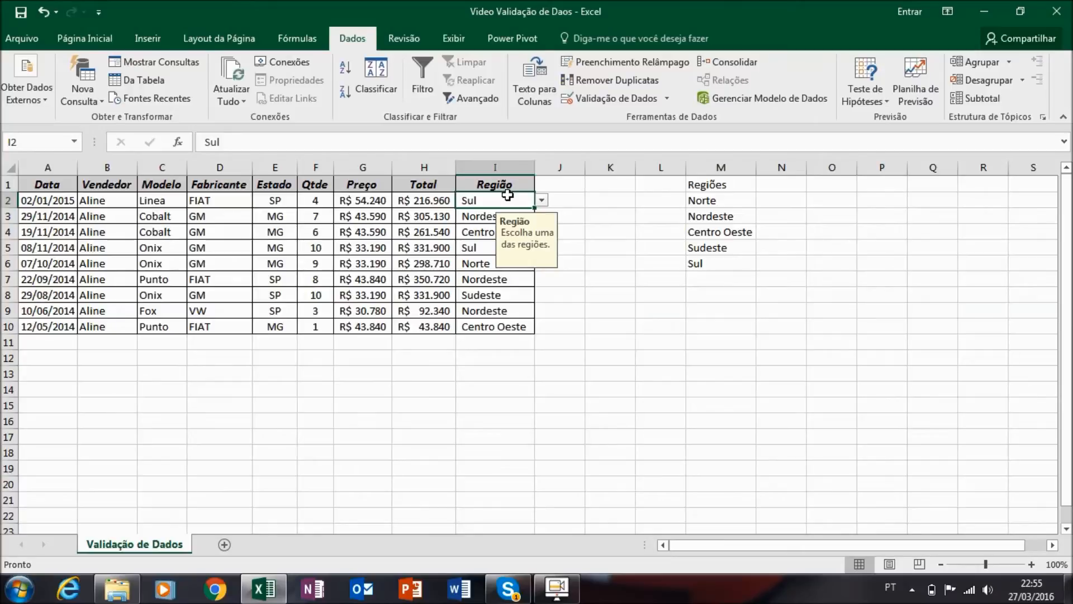
text(Sula)
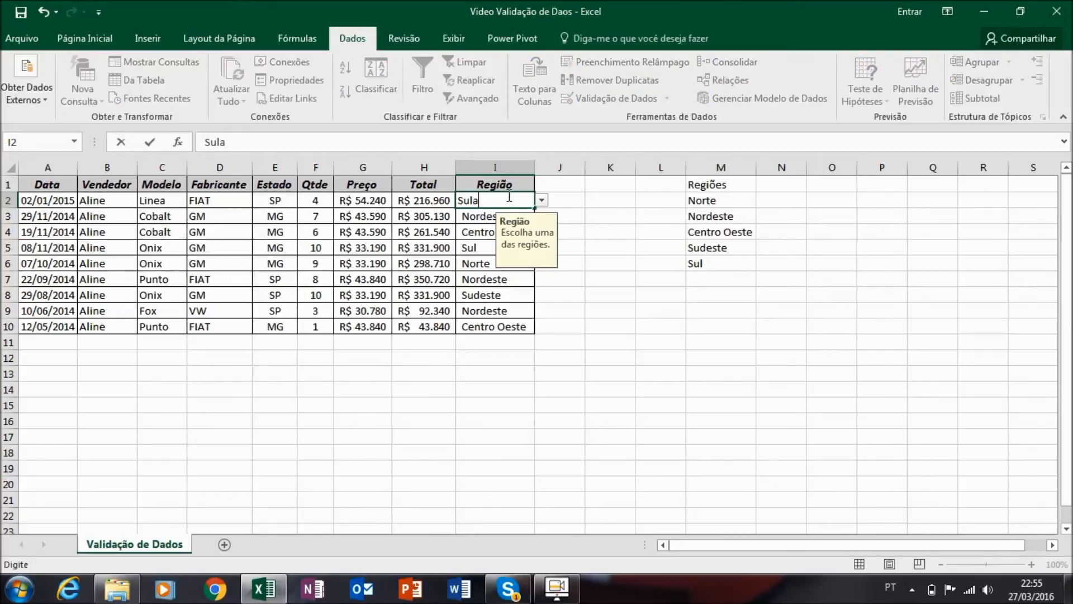
key(Return)
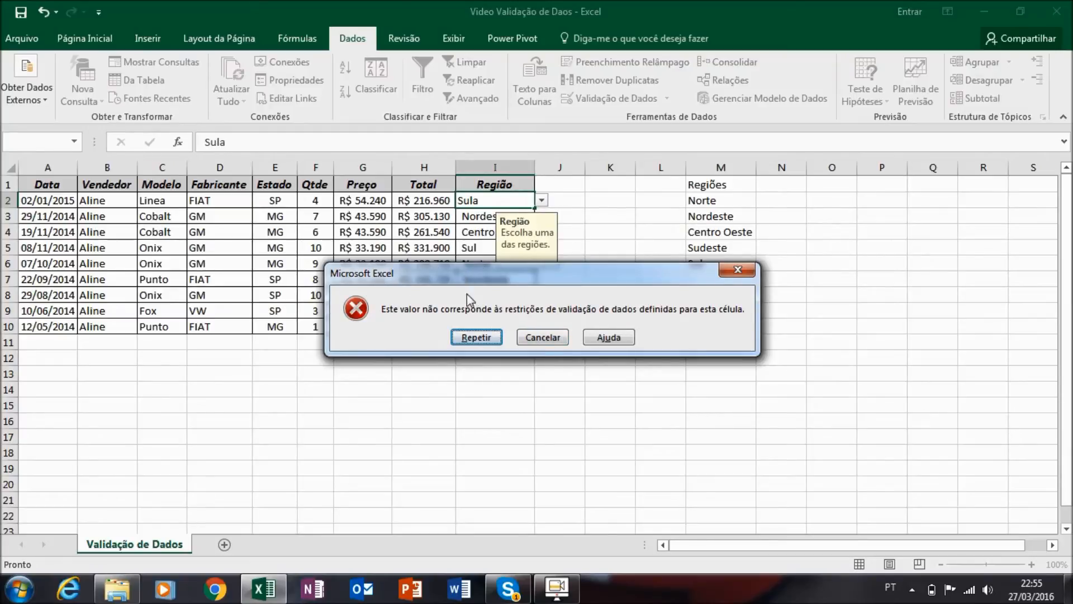
click(546, 337)
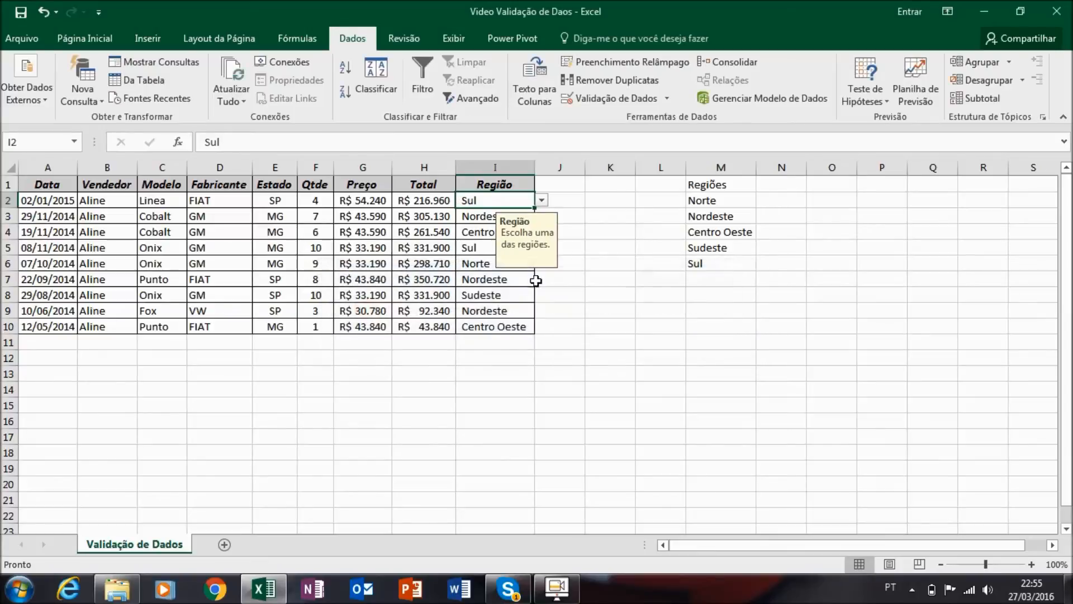
Step: Give the validation of I2 an error alert titled "Dado Inválido" with the message "Escolha um dado da lista!"
click(615, 99)
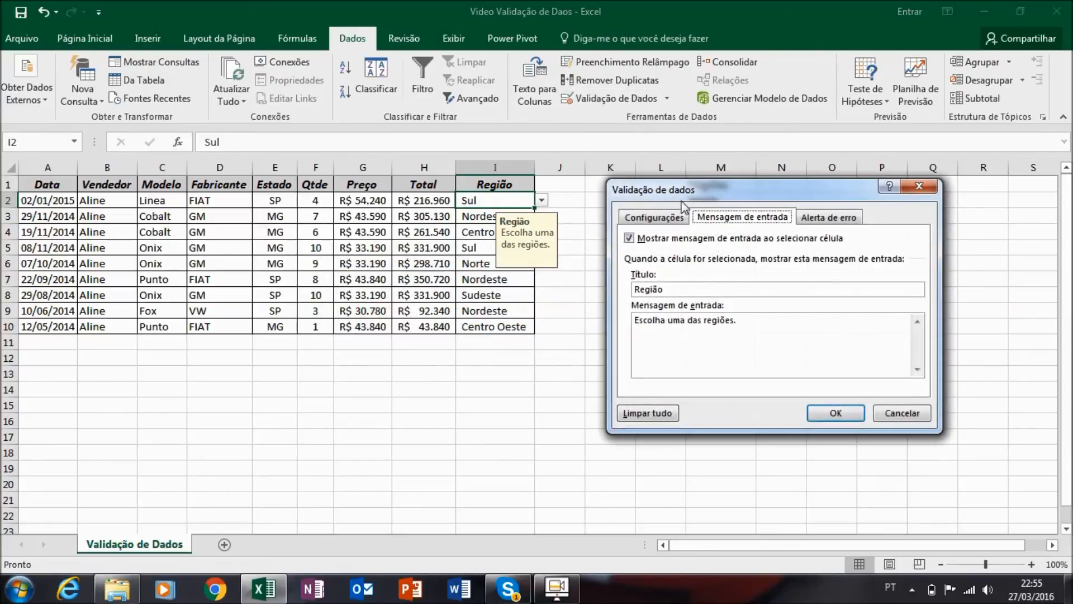
click(828, 217)
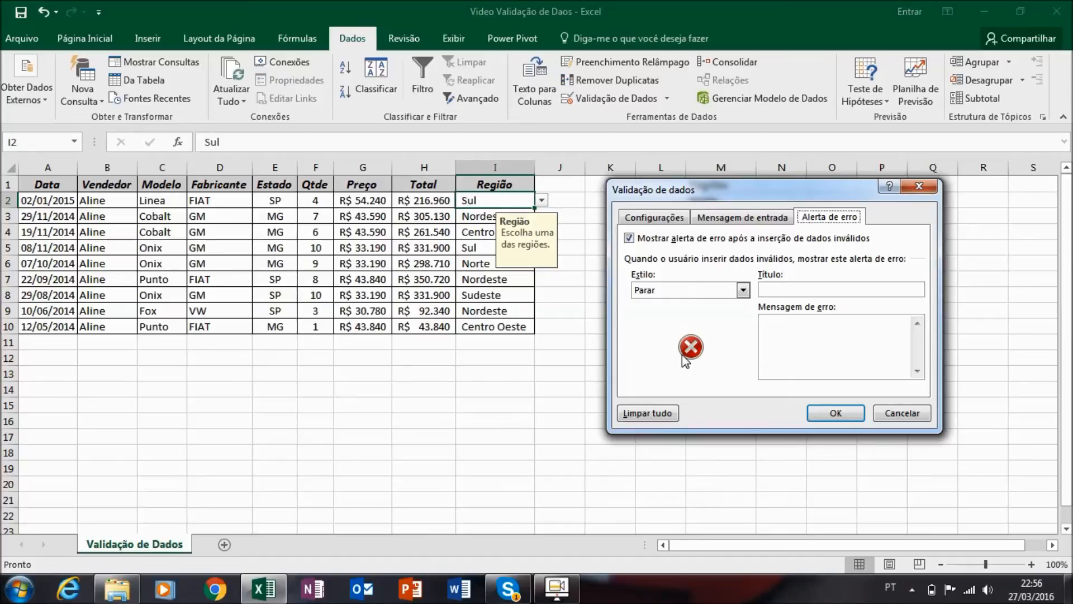
click(788, 290)
text(Dado Inv)
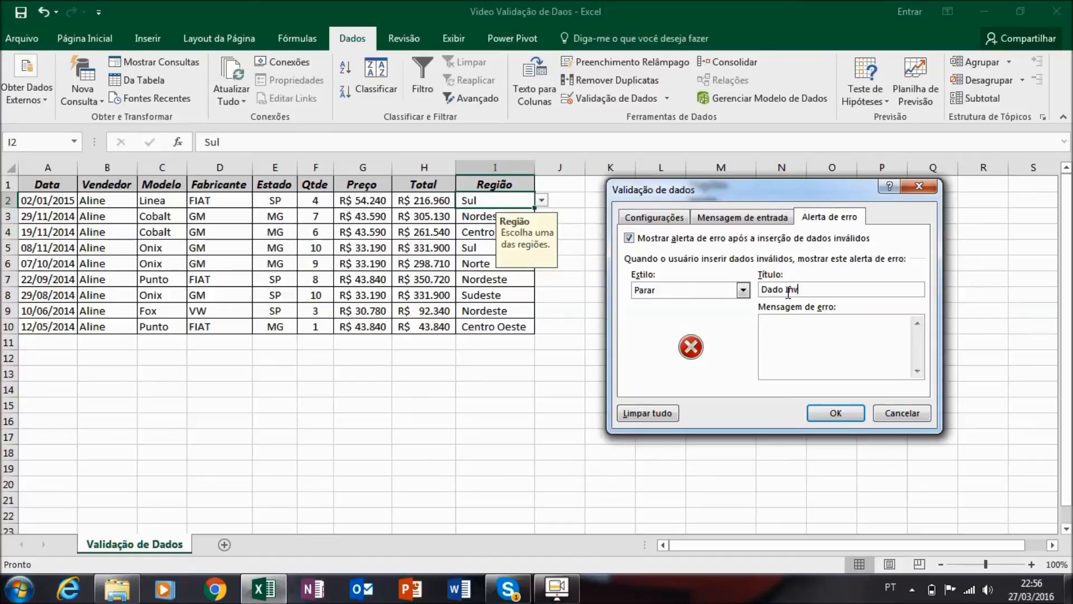
text(álido)
key(Tab)
text(Escolha )
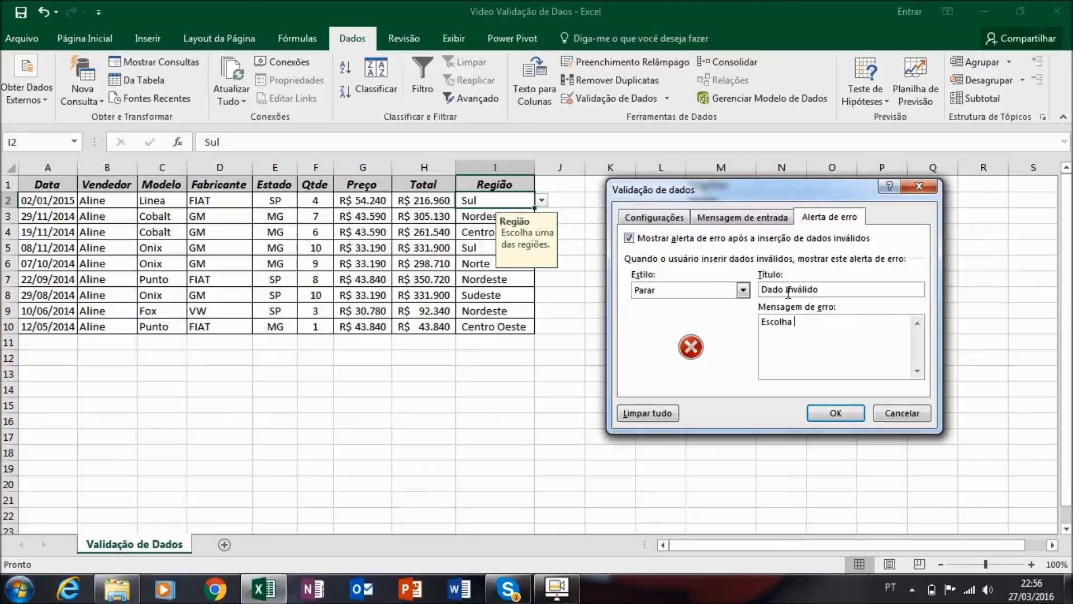
text(um dado da lista!)
click(843, 412)
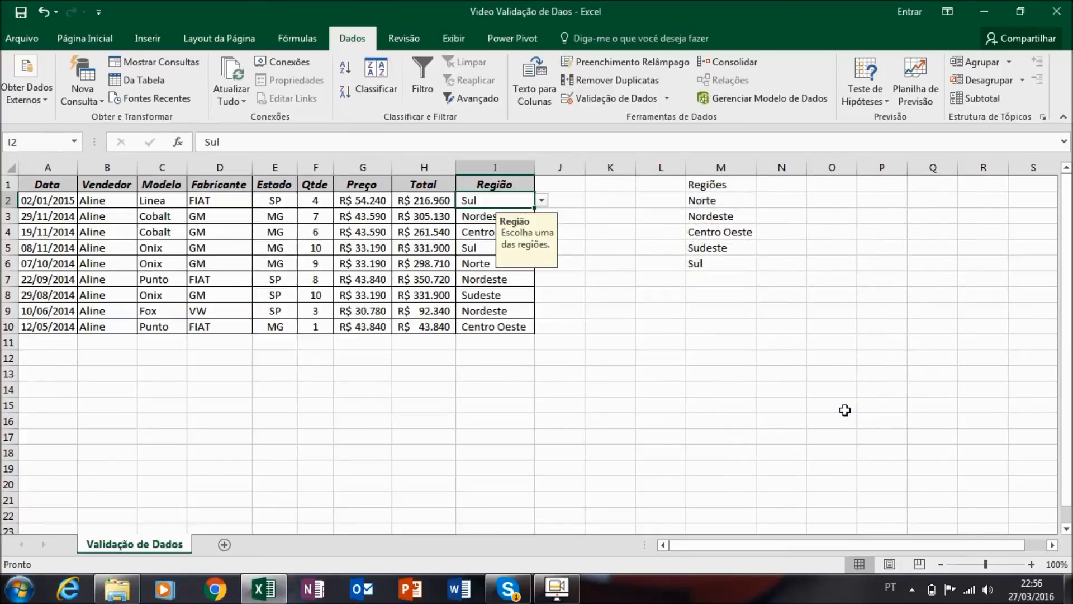
Step: Test the custom error alert by trying to enter Sula in I2, and choose to retry
text(Sula)
key(Return)
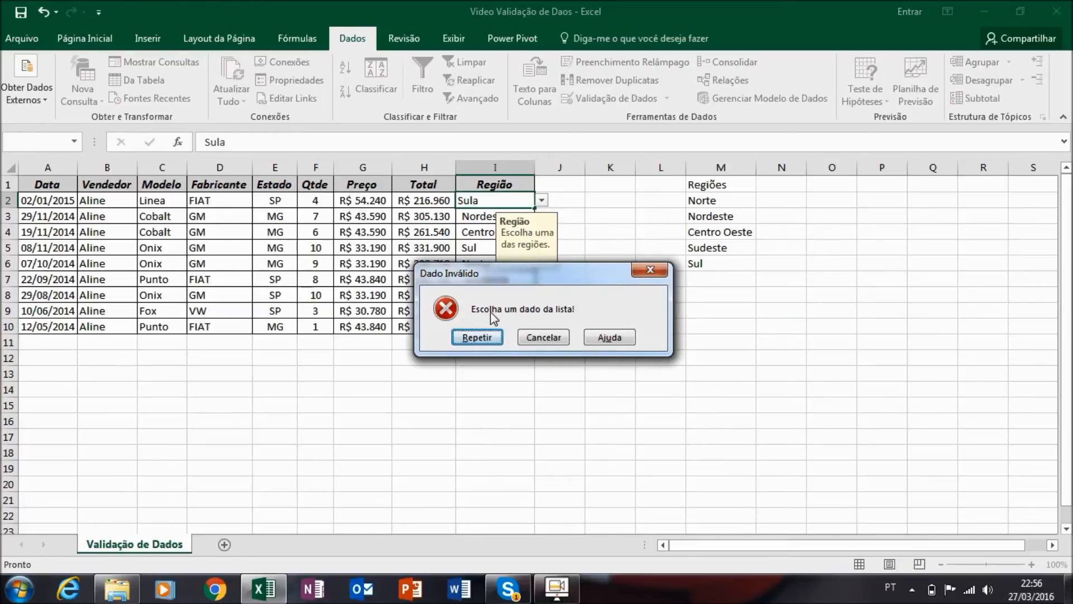
click(477, 337)
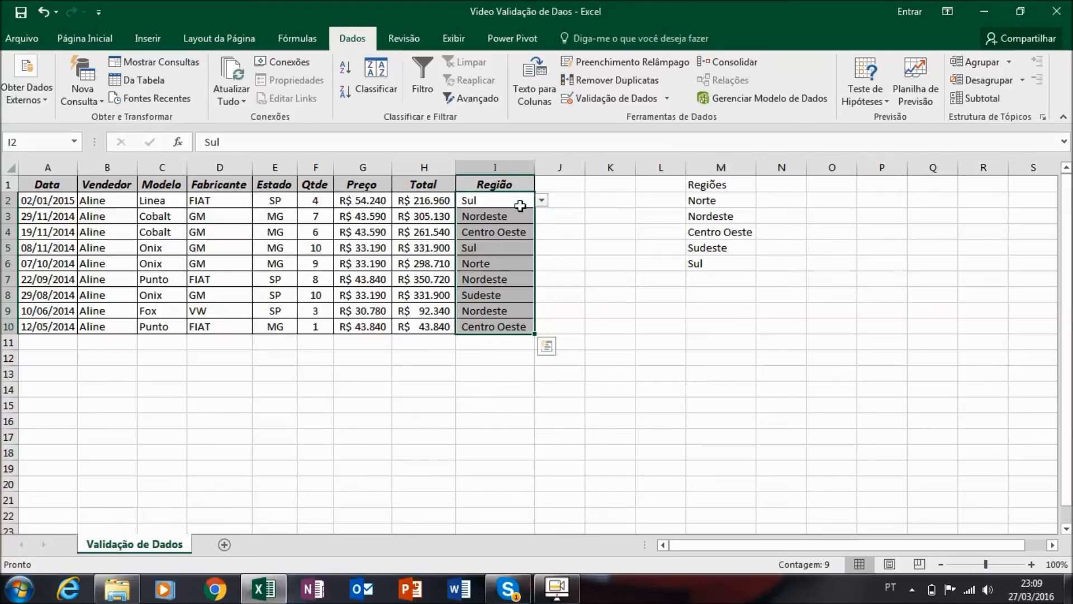
Step: Change the error alert style of the validation on I2:I10 to Aviso
click(615, 101)
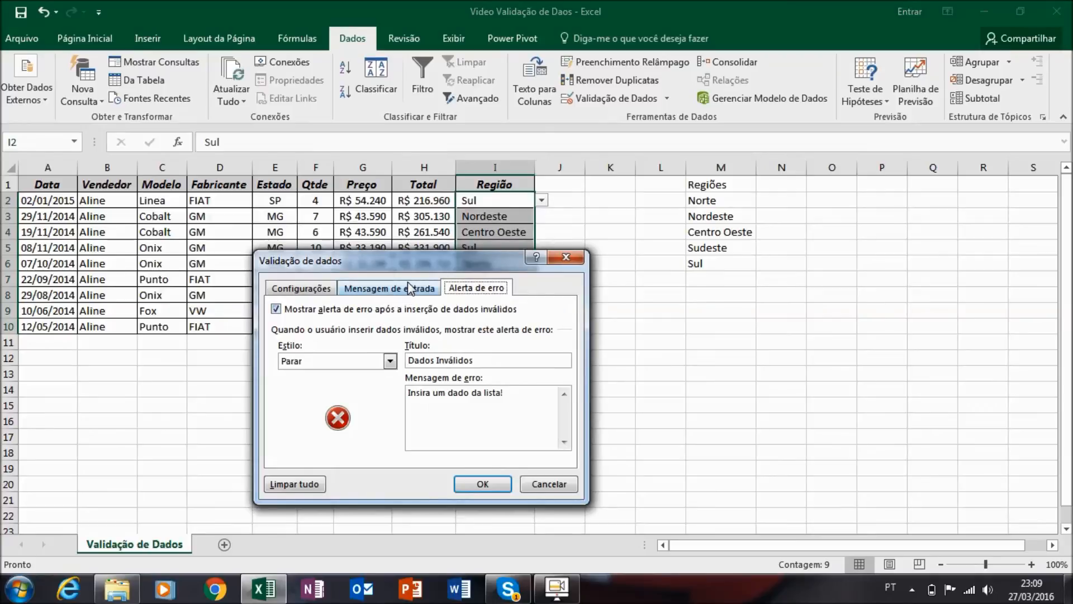
drag(415, 269, 746, 193)
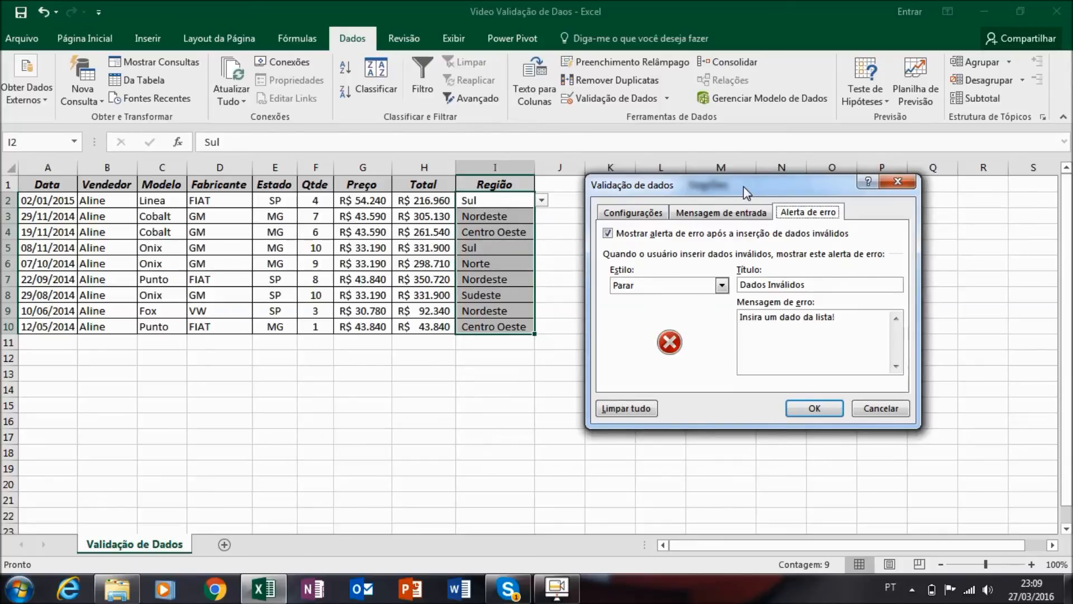
click(722, 285)
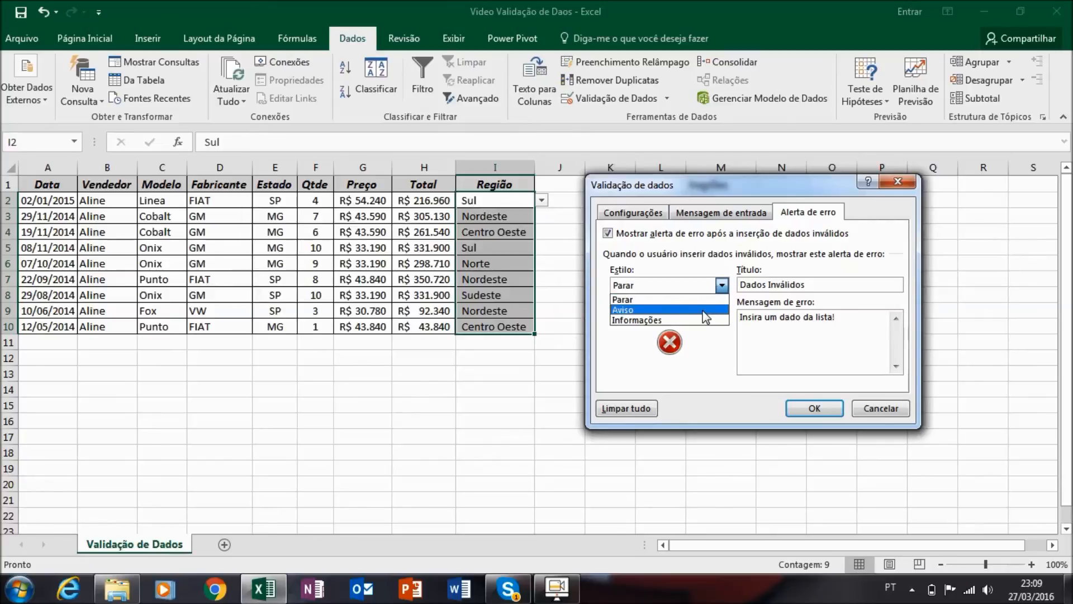
click(707, 310)
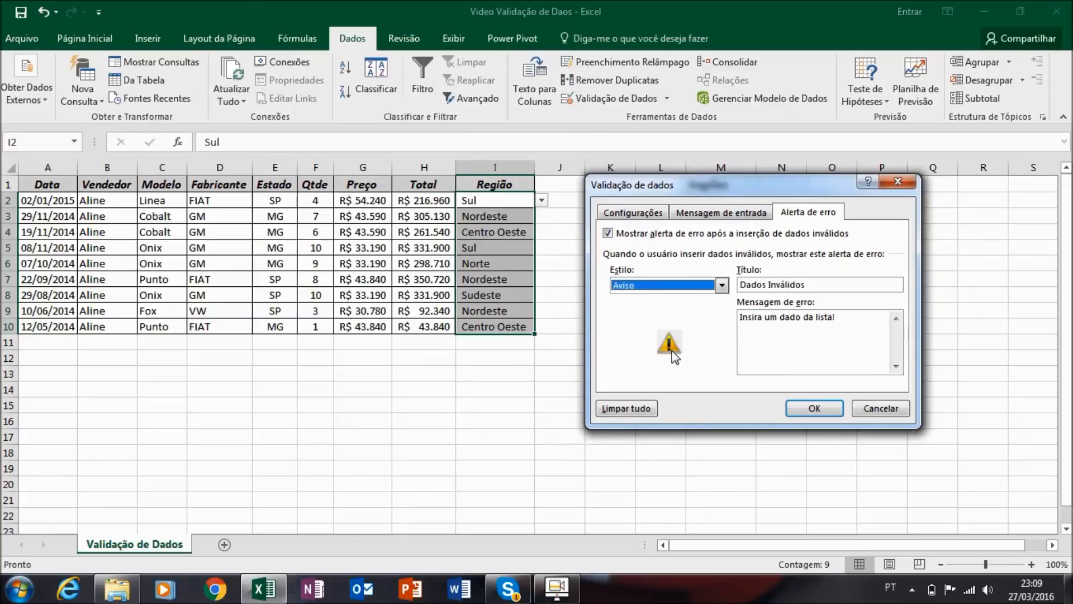
click(815, 409)
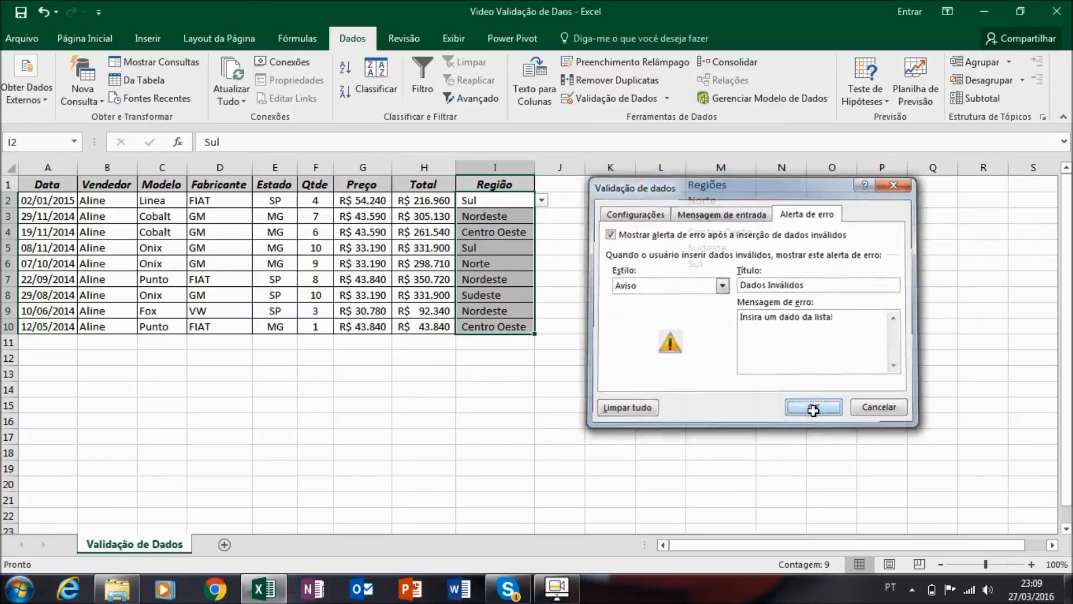
Step: Enter the unlisted region Sula in I2, accept it despite the alert, and circle the invalid data on the sheet
click(483, 205)
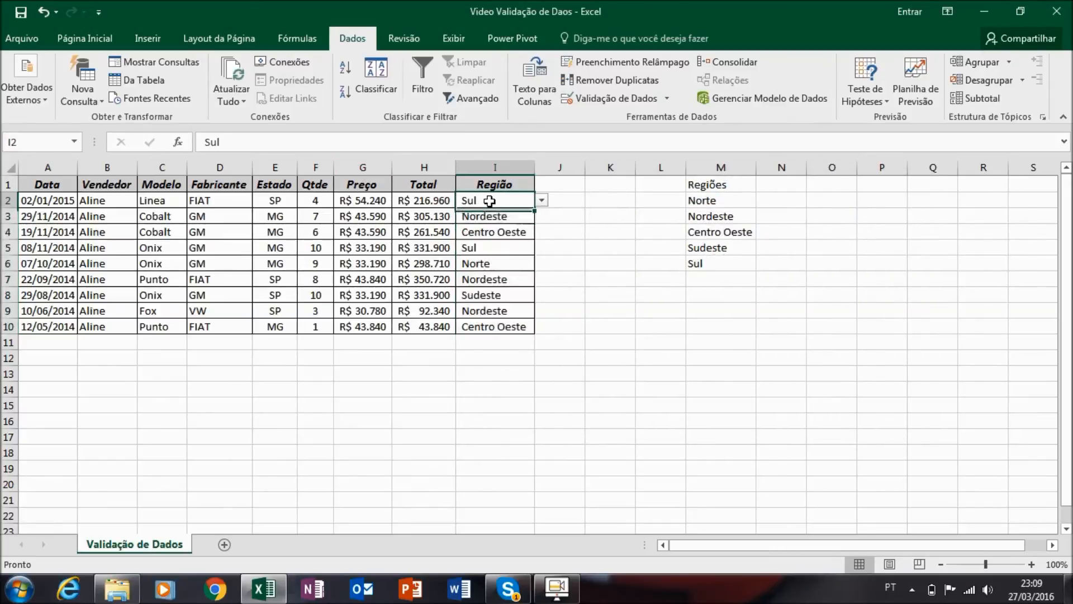
text(Sula)
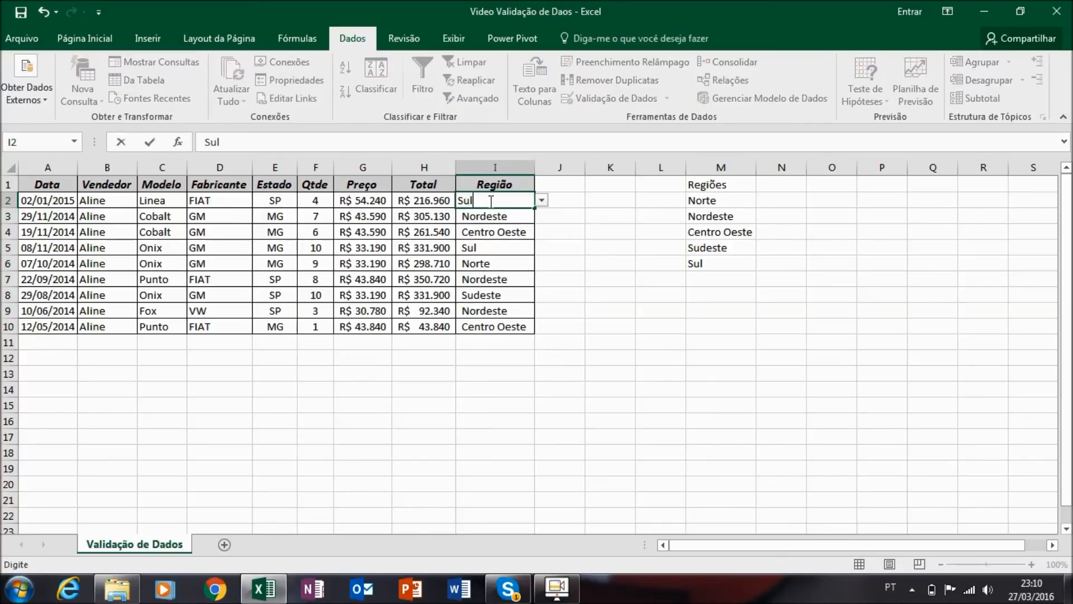
key(Return)
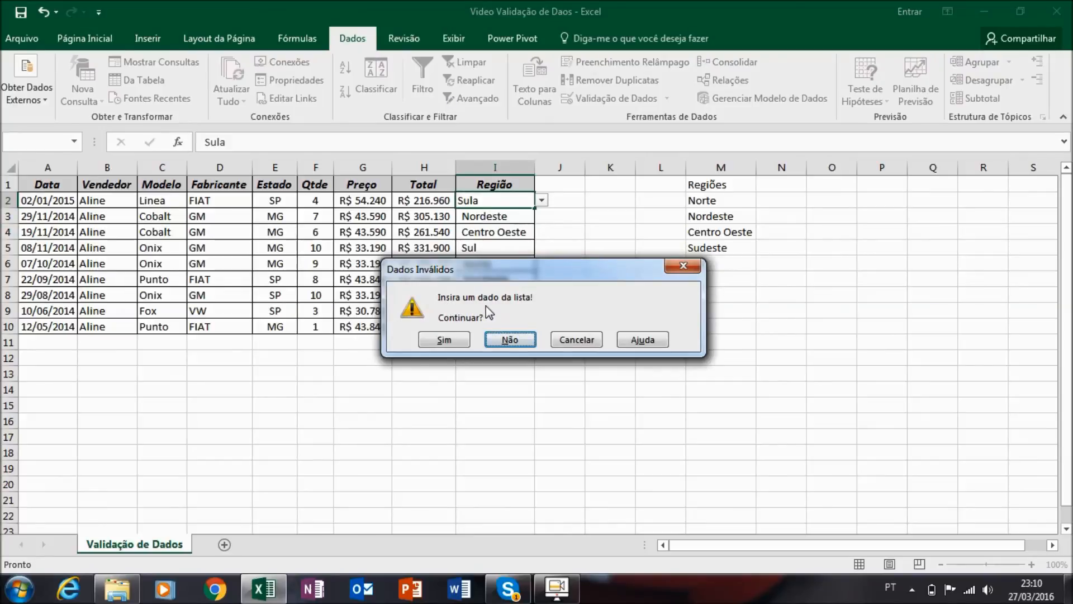
click(453, 345)
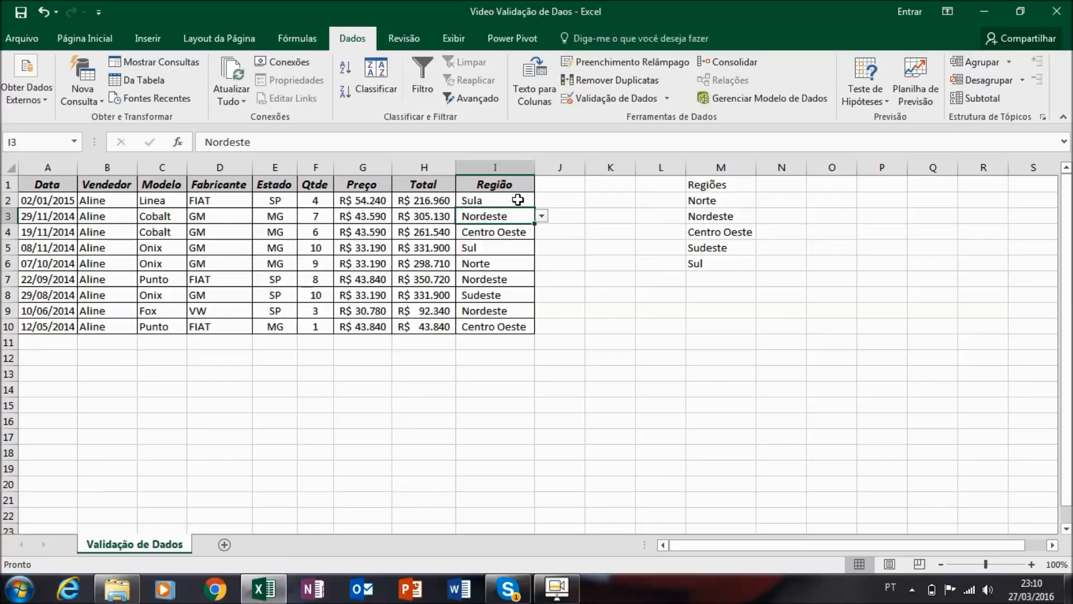
click(668, 99)
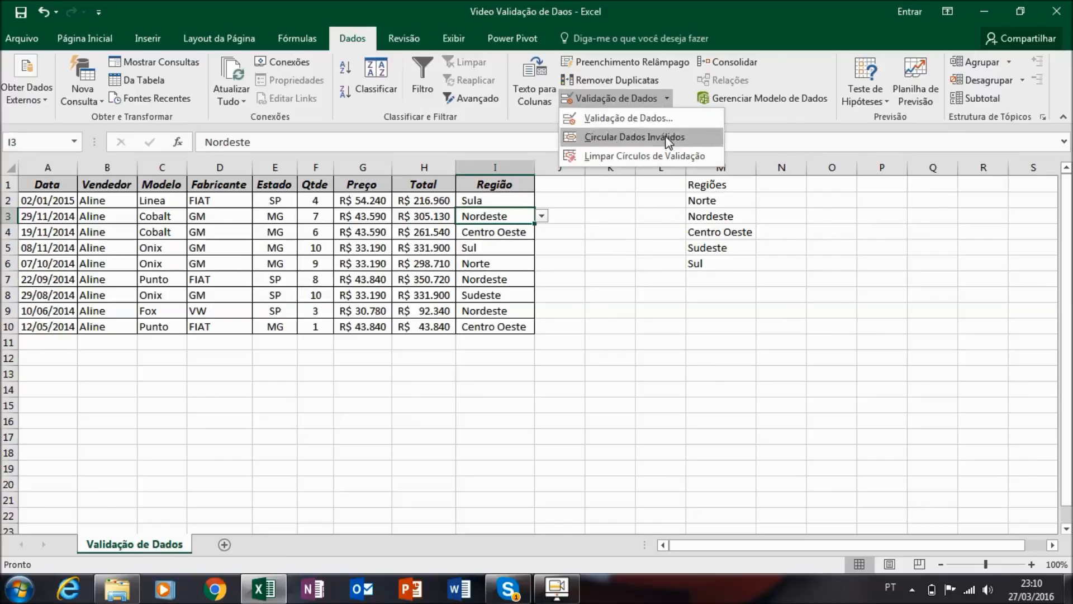
click(666, 139)
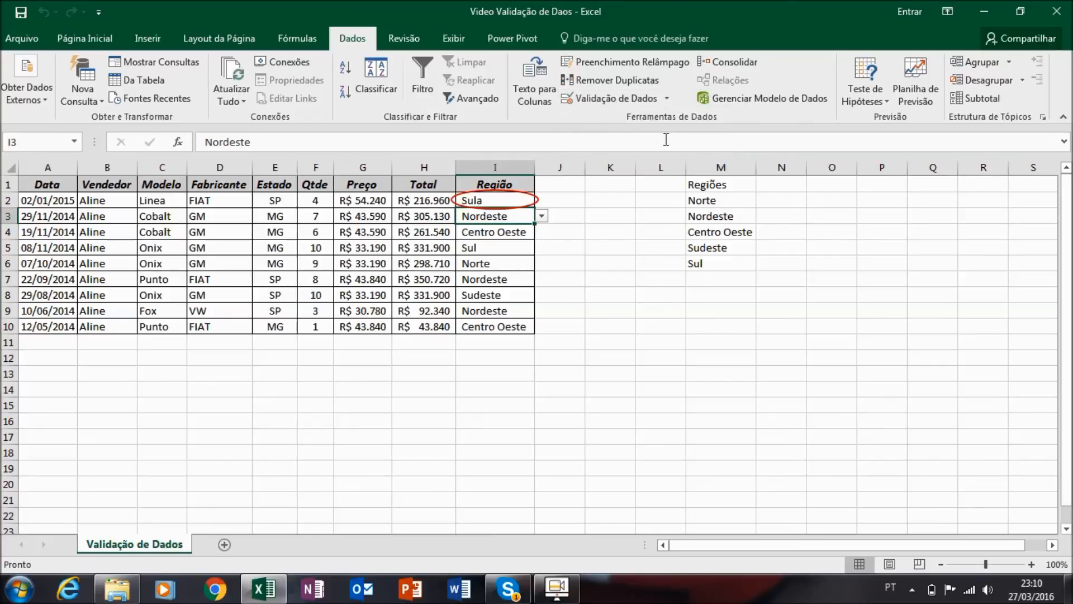